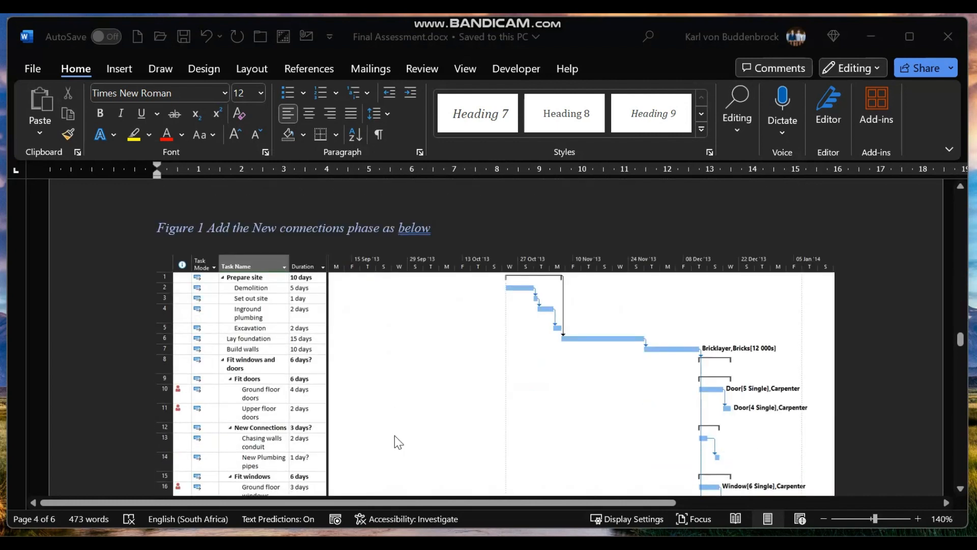
# Switch to Microsoft Project with Small building project.mpp and widen its window across the screen.
pyautogui.scroll(-1, 395, 436)
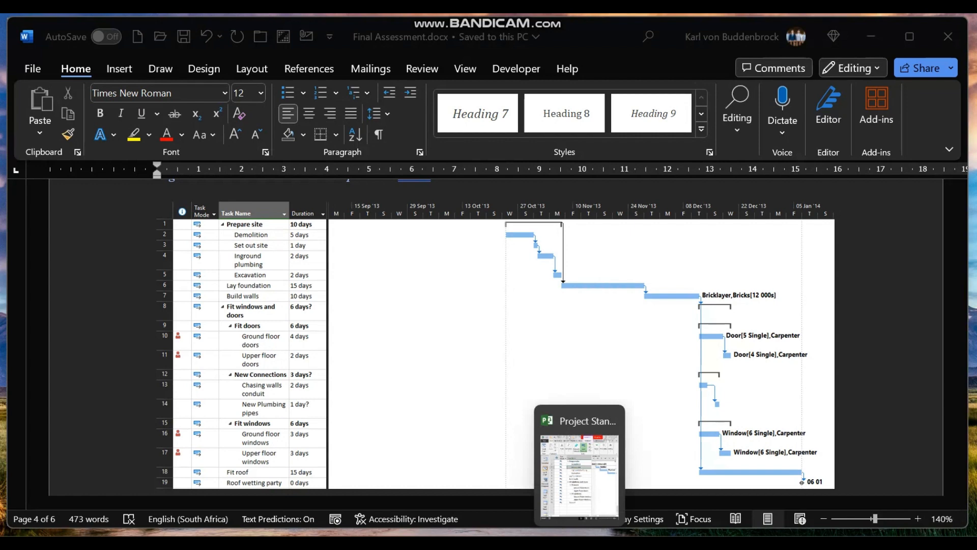
pyautogui.click(580, 542)
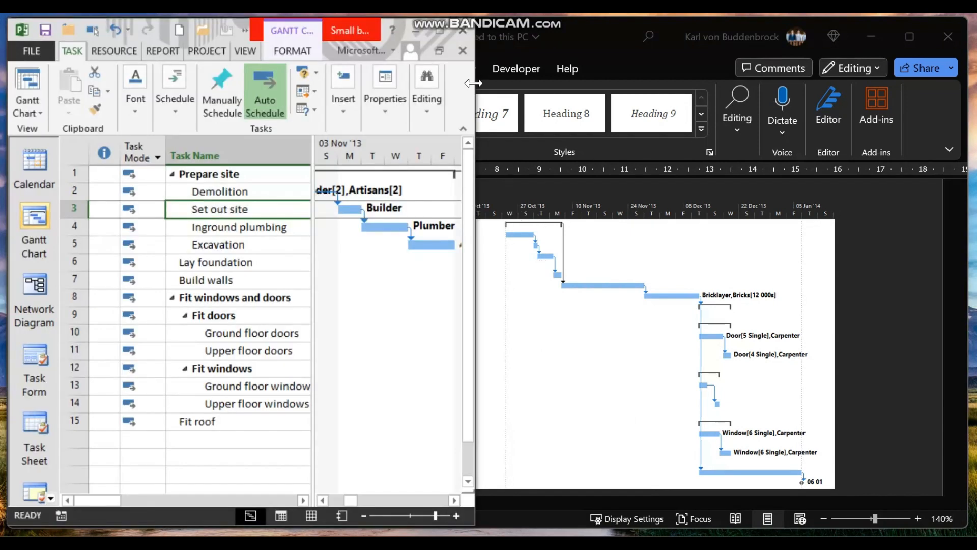
pyautogui.moveTo(473, 83); pyautogui.dragTo(968, 100)
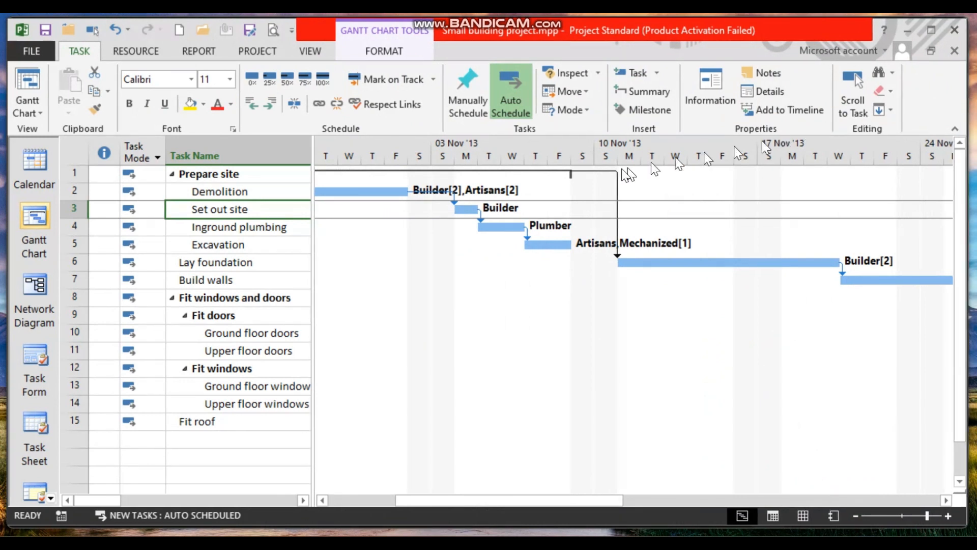
# Insert three blank tasks above the Fit windows summary task, using its three rows as the selection.
pyautogui.click(219, 368)
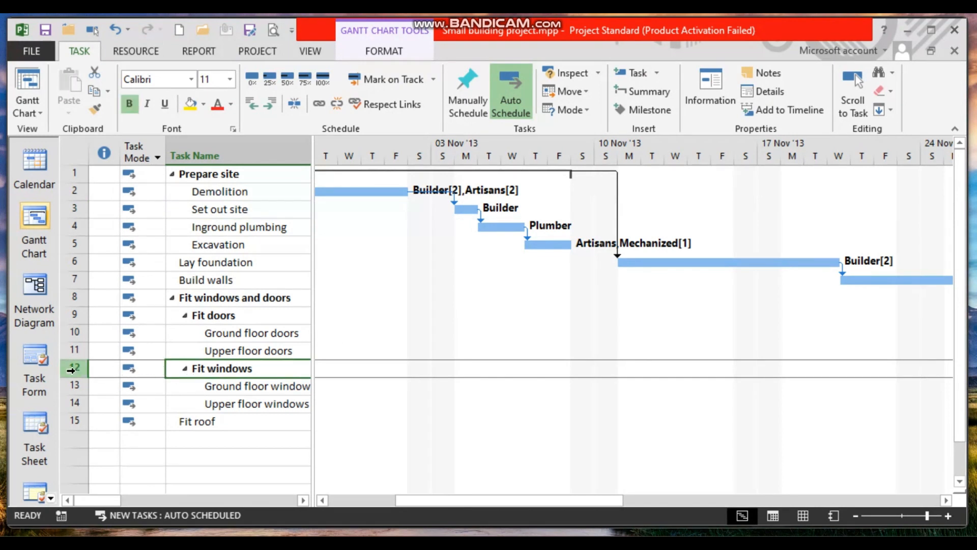
pyautogui.moveTo(75, 367); pyautogui.dragTo(78, 408)
pyautogui.rightClick(77, 407)
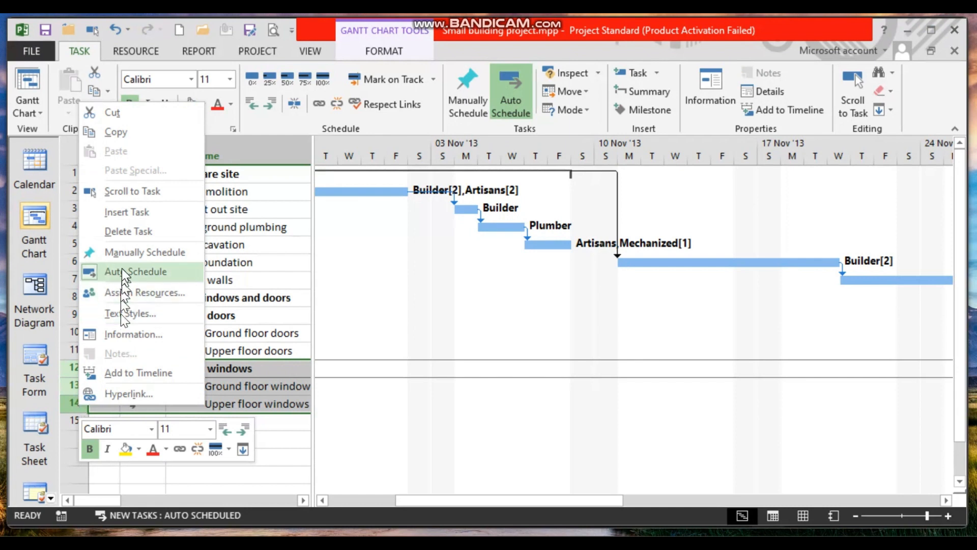
pyautogui.click(131, 212)
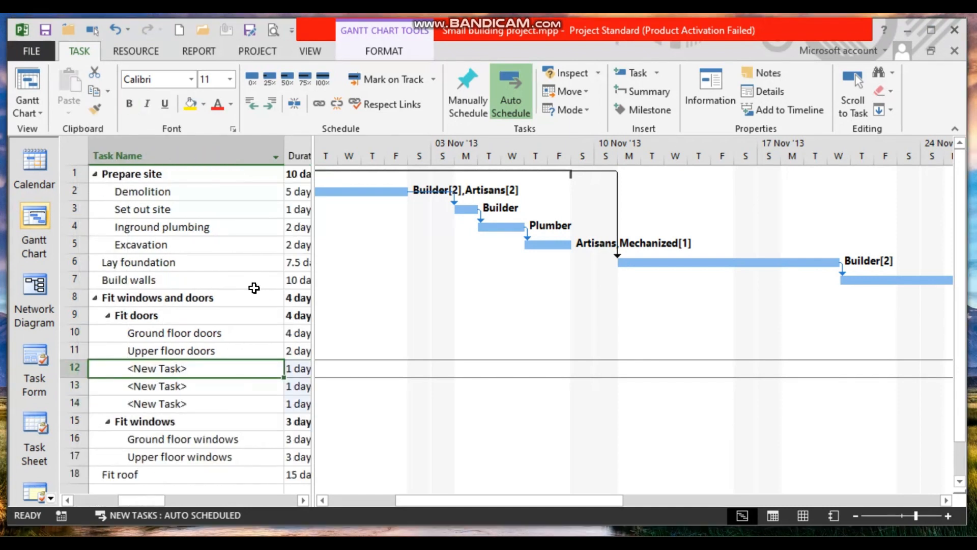
# Name the three new tasks New Connections, Chasing walls conduit and New plumbing pipes, in that order.
pyautogui.write('New C')
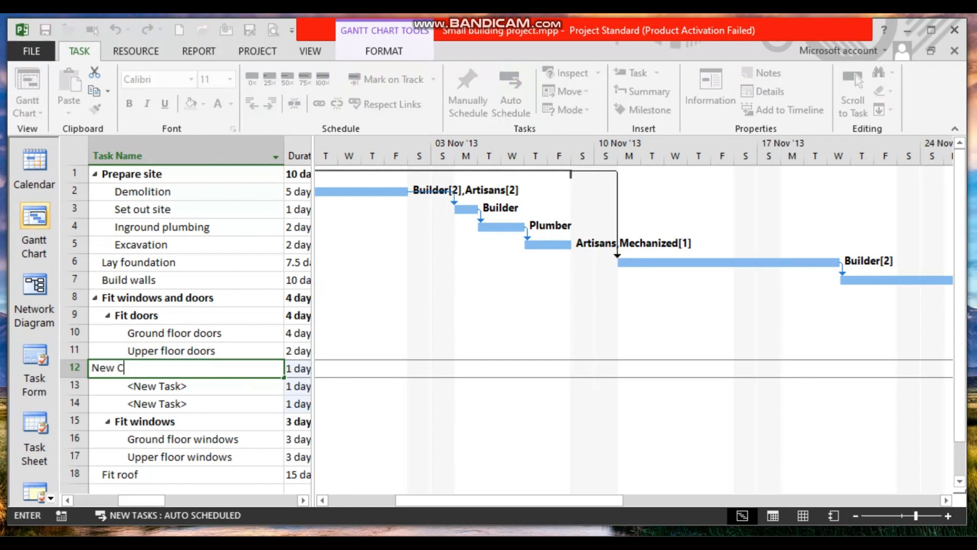
pyautogui.write('onnections')
pyautogui.press('Return')
pyautogui.write('C')
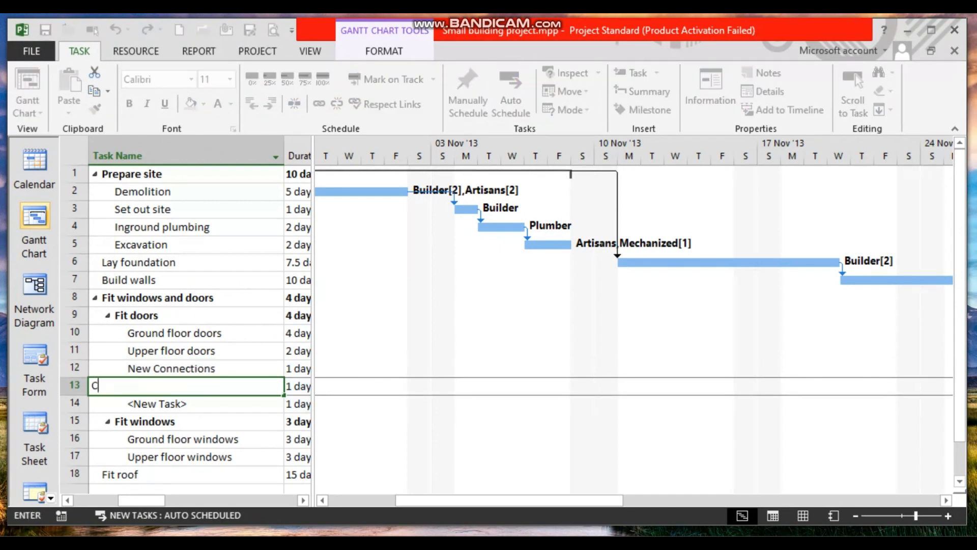
pyautogui.write('ahasing walls codui')
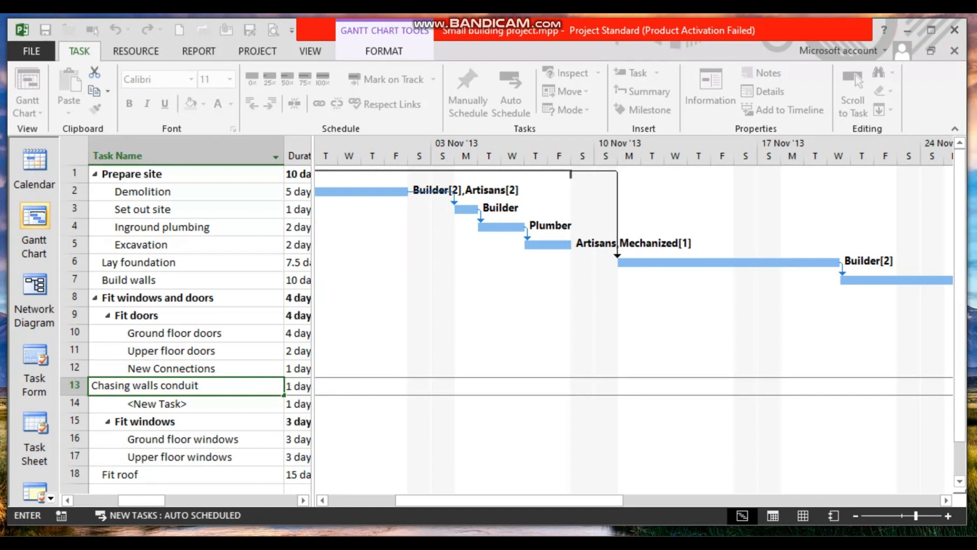
pyautogui.write('t')
pyautogui.press('Return')
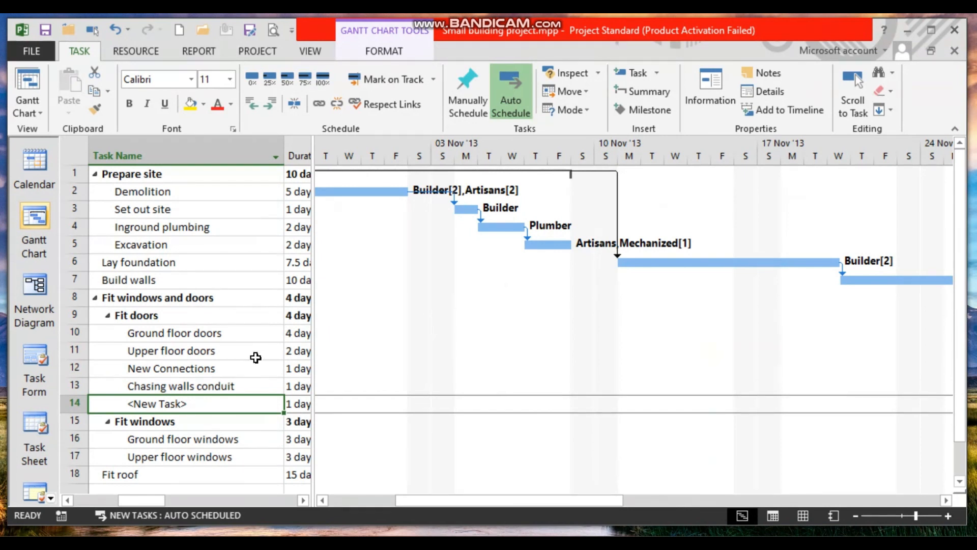
pyautogui.write('New plumbing pipe')
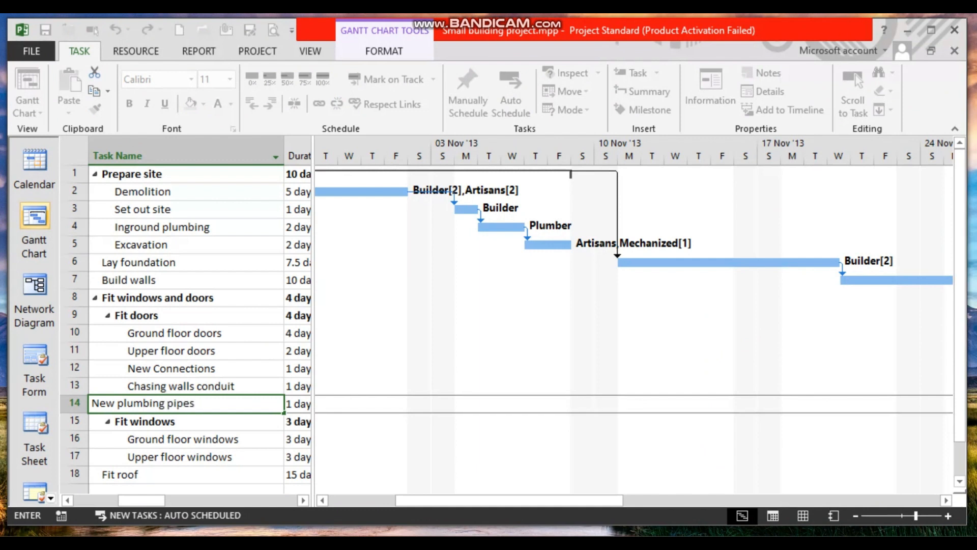
pyautogui.press('Return')
# Set the duration of Chasing walls conduit to 2 days and of New plumbing pipes to 1 day.
pyautogui.click(298, 386)
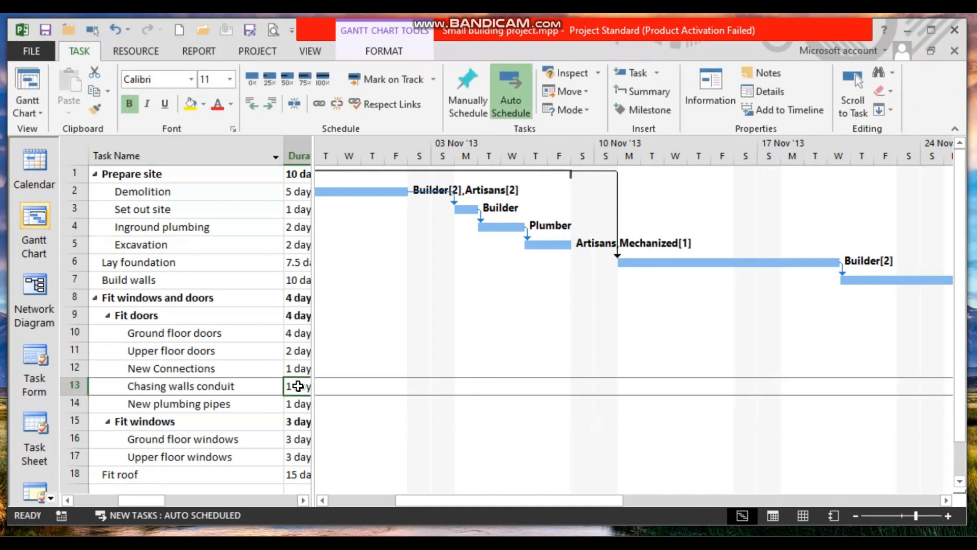
pyautogui.write('2')
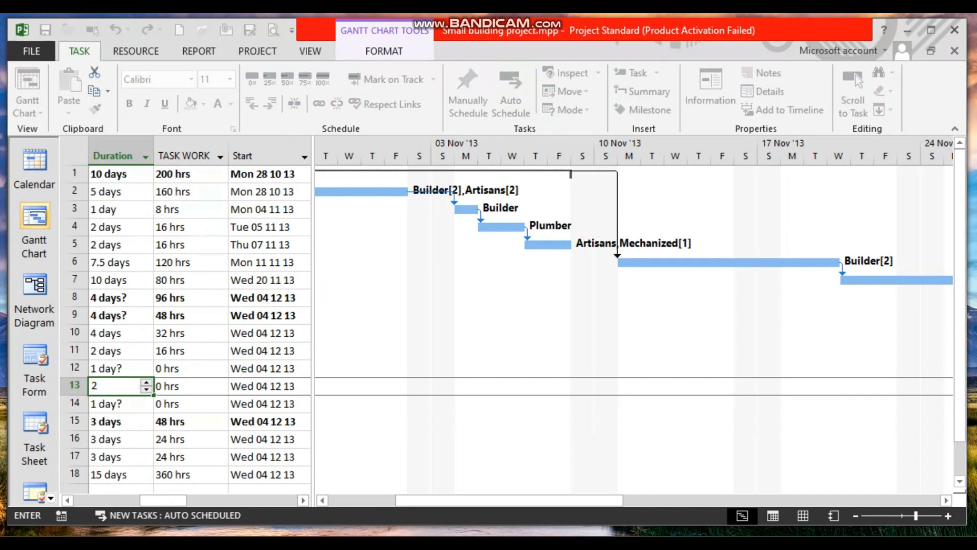
pyautogui.press('Return')
pyautogui.write('1')
pyautogui.press('Return')
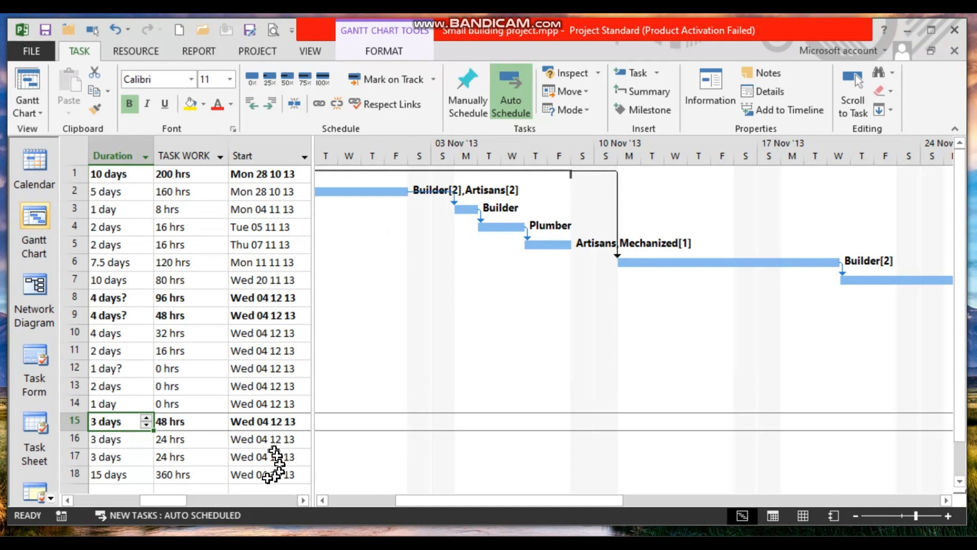
# Outdent the New Connections task one level so it becomes the summary of the two tasks below it.
pyautogui.moveTo(163, 500); pyautogui.dragTo(120, 501)
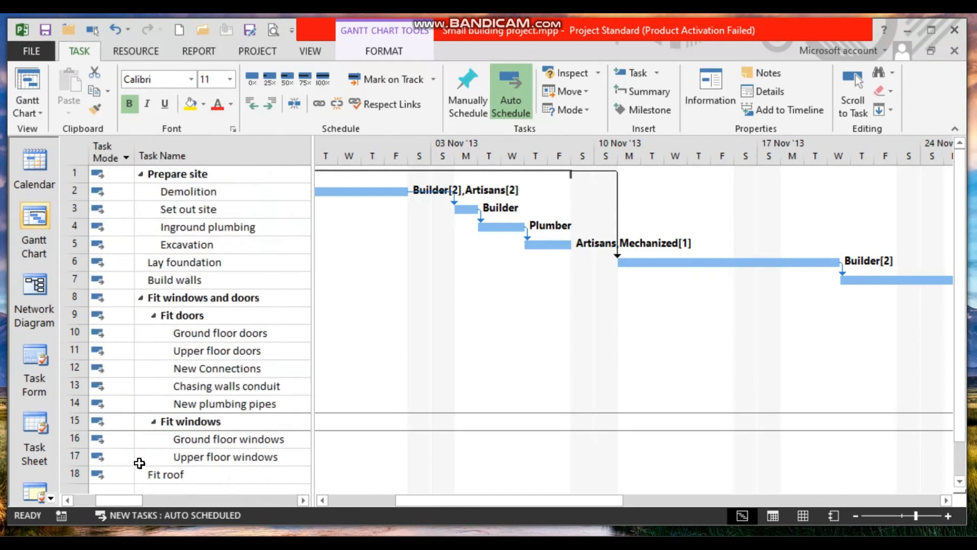
pyautogui.click(185, 367)
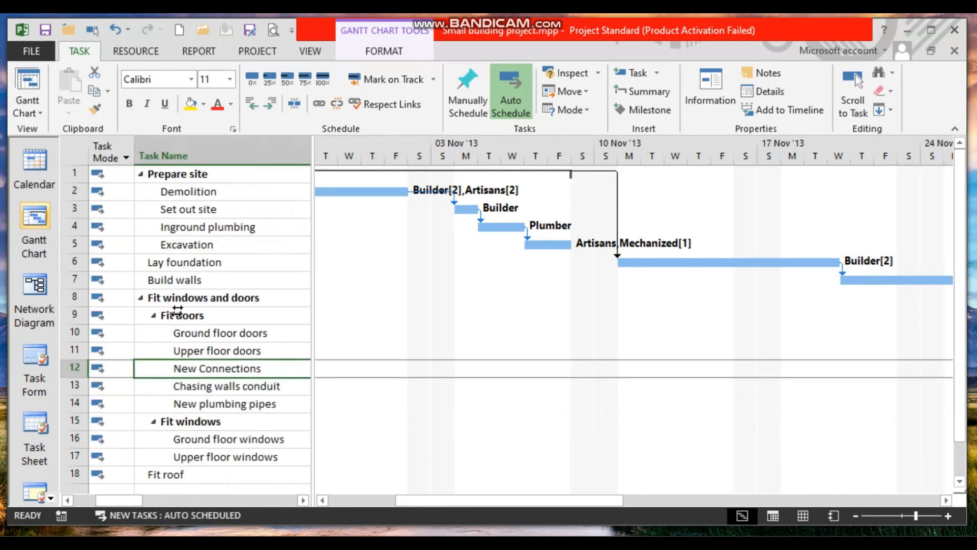
pyautogui.click(256, 105)
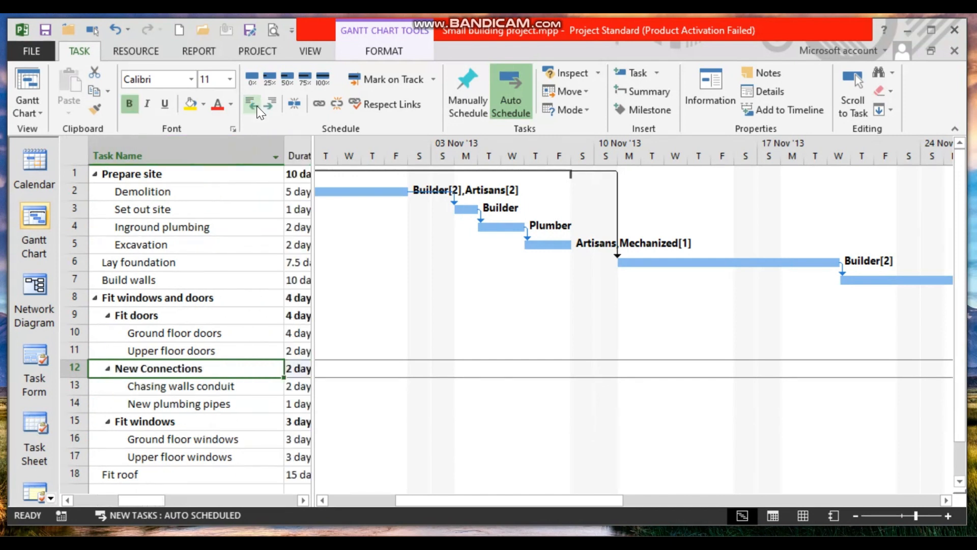
# Link Chasing walls conduit to New plumbing pipes in the Gantt chart as its predecessor.
pyautogui.click(157, 386)
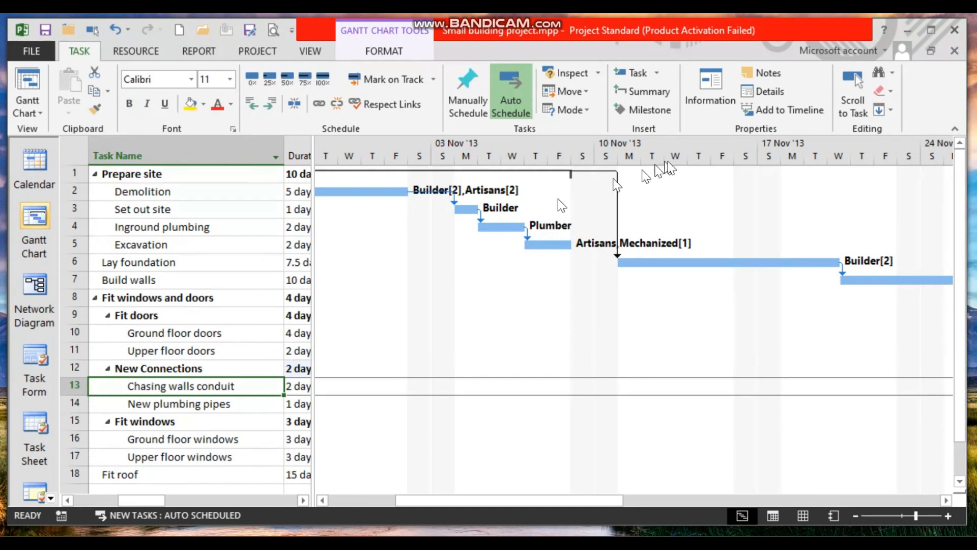
pyautogui.click(856, 77)
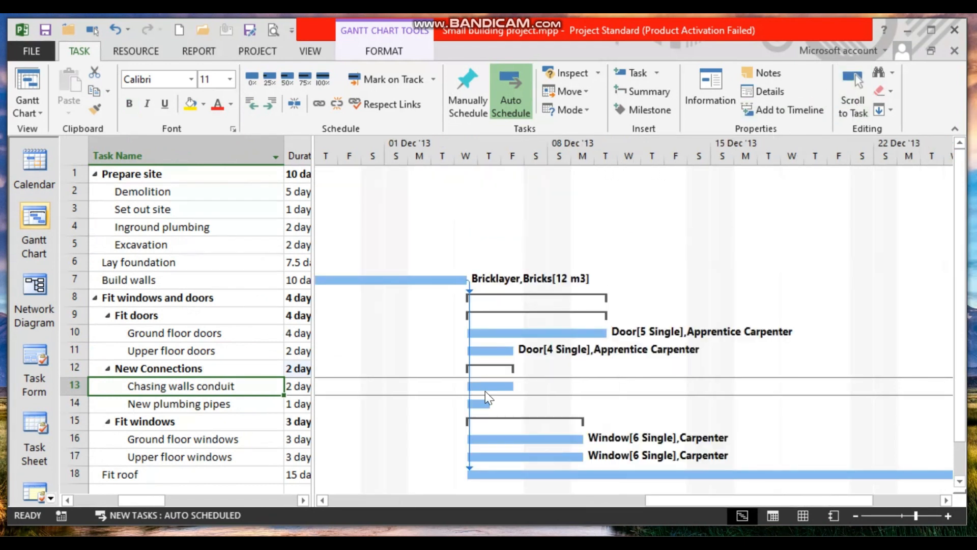
pyautogui.moveTo(487, 386); pyautogui.dragTo(485, 409)
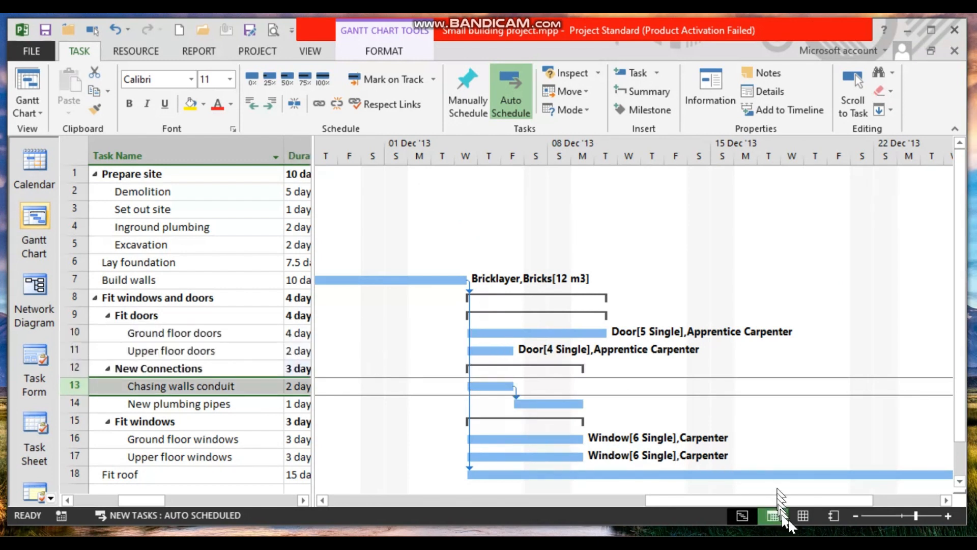
# Add an Electrician work resource to the resource sheet with a standard rate of R500.00/hr.
pyautogui.click(802, 515)
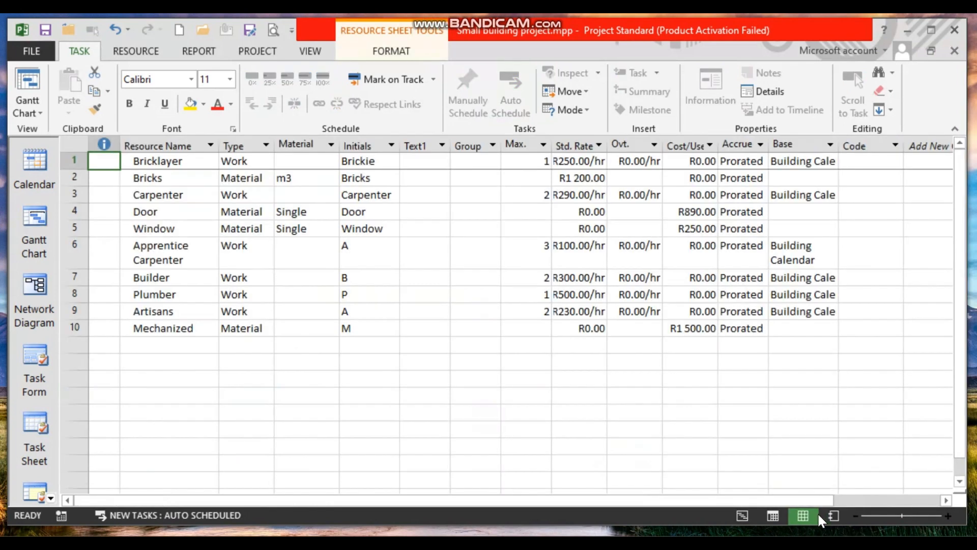
pyautogui.click(189, 349)
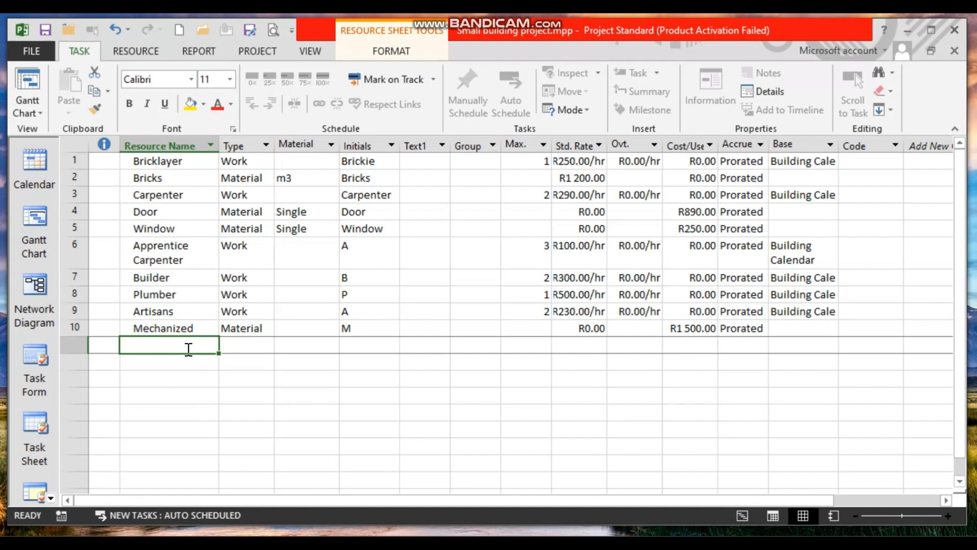
pyautogui.write('Electrici')
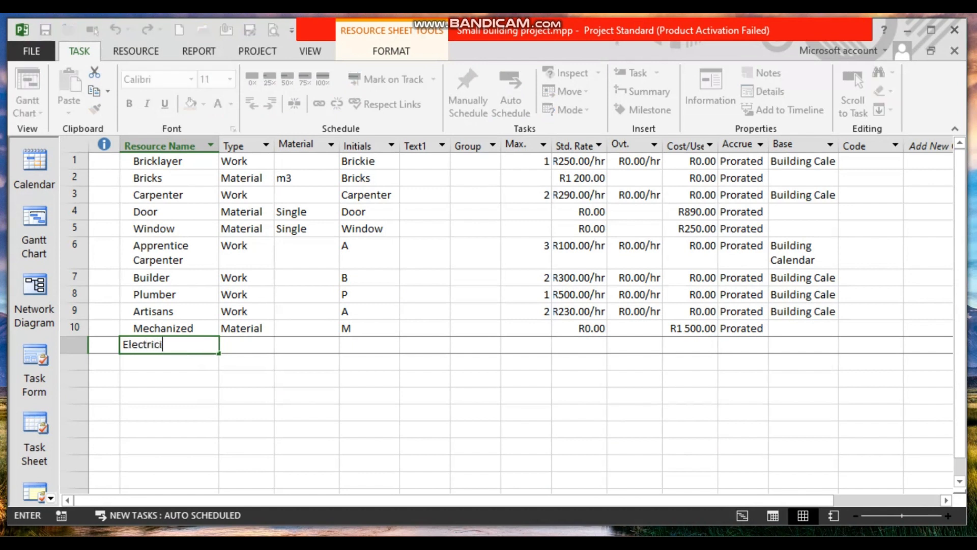
pyautogui.press('Tab')
pyautogui.press('Tab')
pyautogui.press('Tab')
pyautogui.press('Tab')
pyautogui.press('Tab')
pyautogui.press('Tab')
pyautogui.press('Tab')
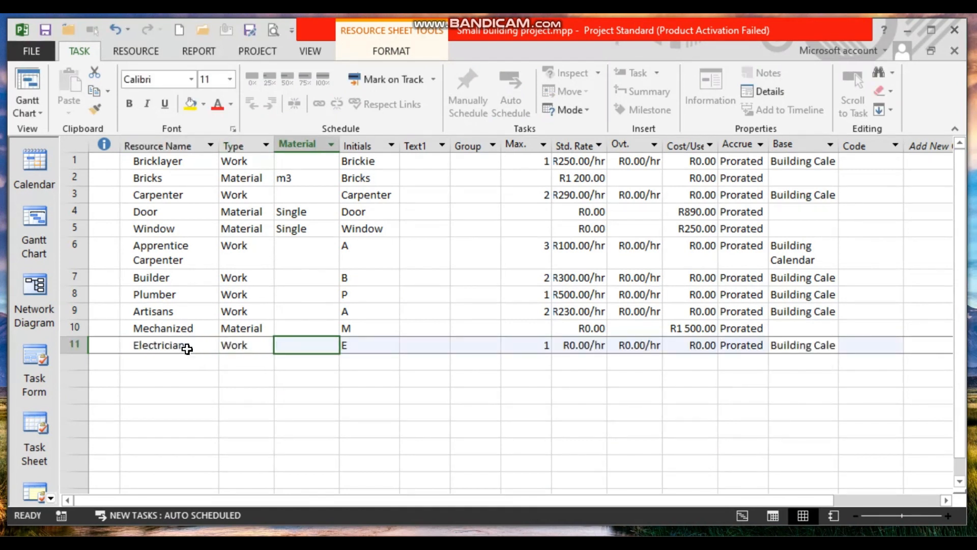
pyautogui.write('500')
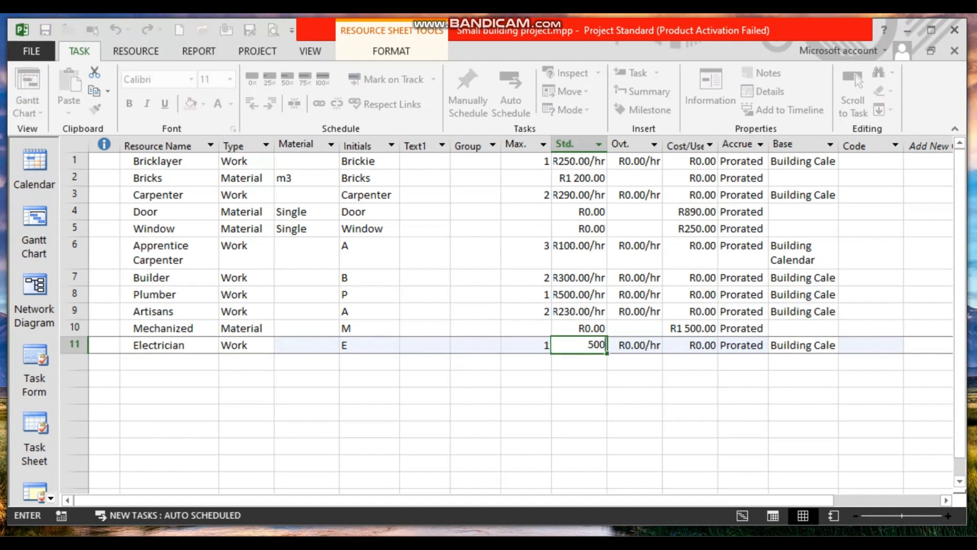
pyautogui.press('Return')
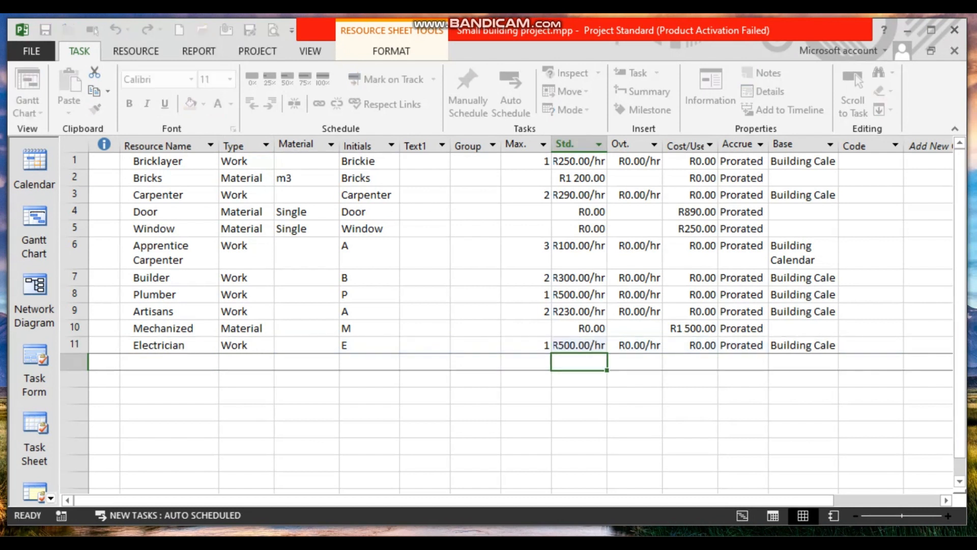
pyautogui.press('Left')
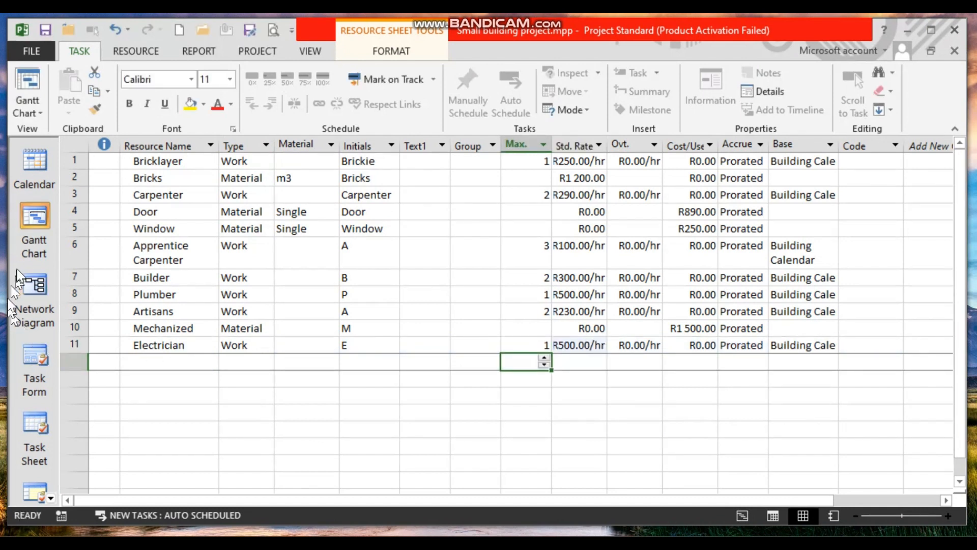
pyautogui.click(35, 239)
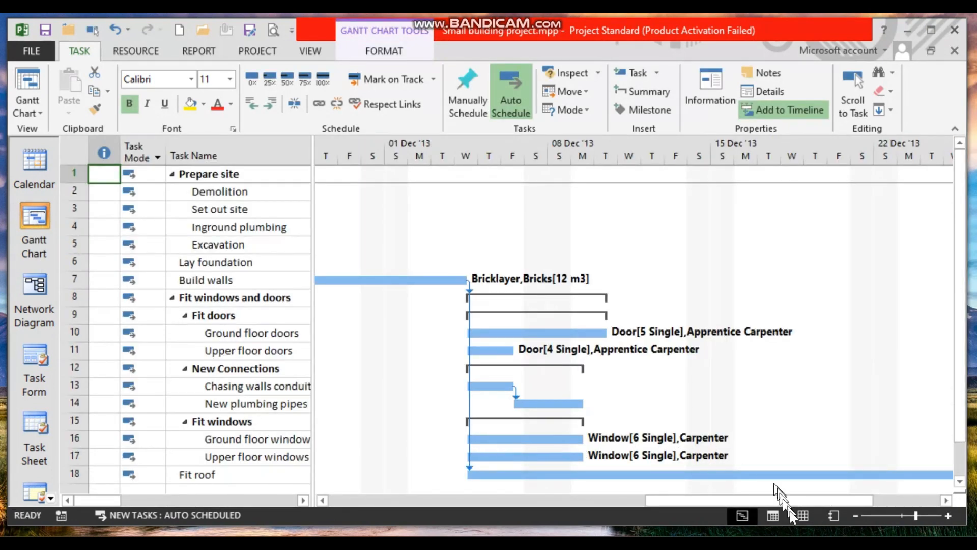
pyautogui.click(809, 513)
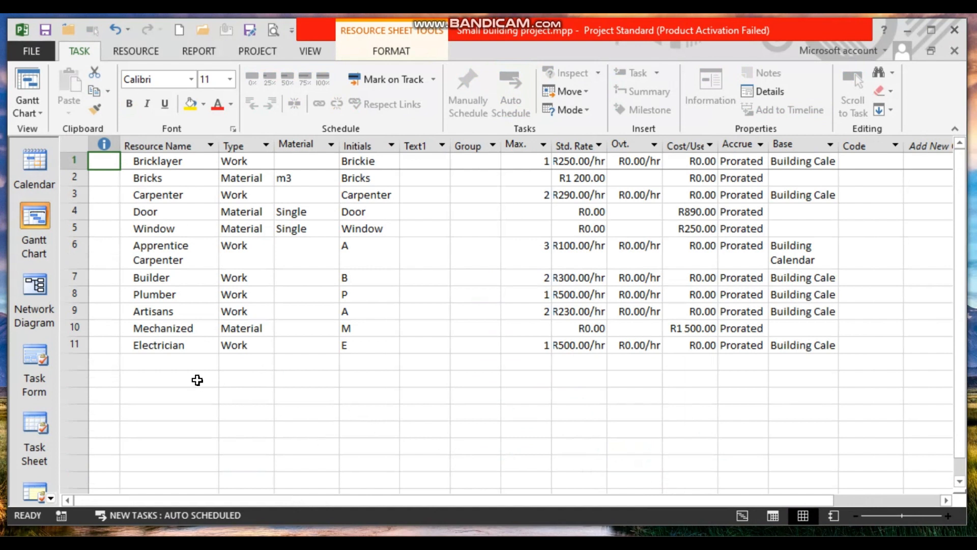
# Add a Plumbing PVC resource of type Material with the material label m1 below Electrician.
pyautogui.click(190, 362)
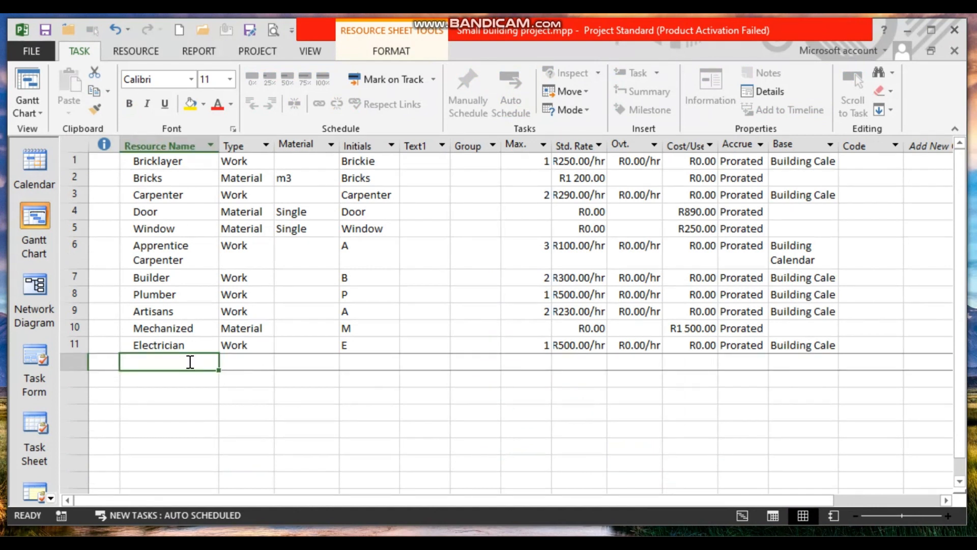
pyautogui.write('Pl')
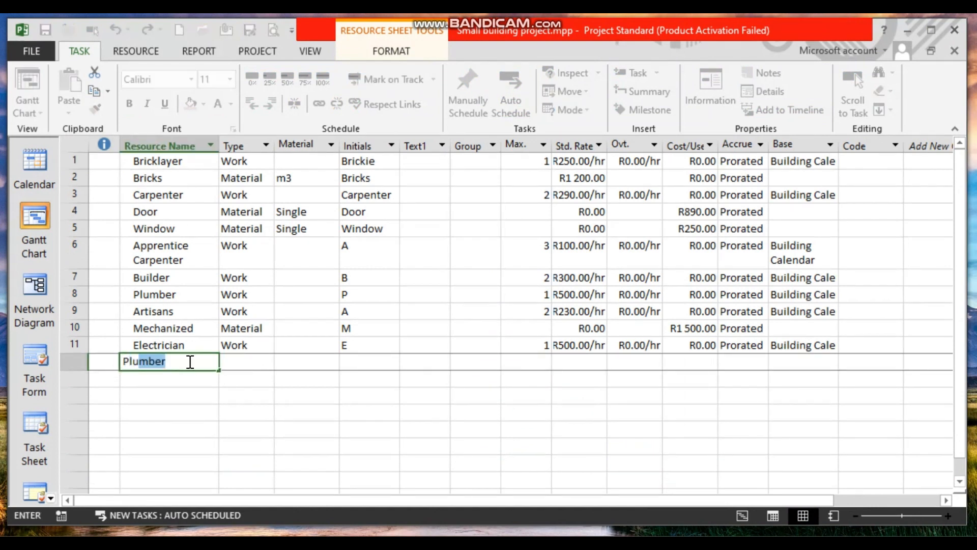
pyautogui.write('umbing PVC')
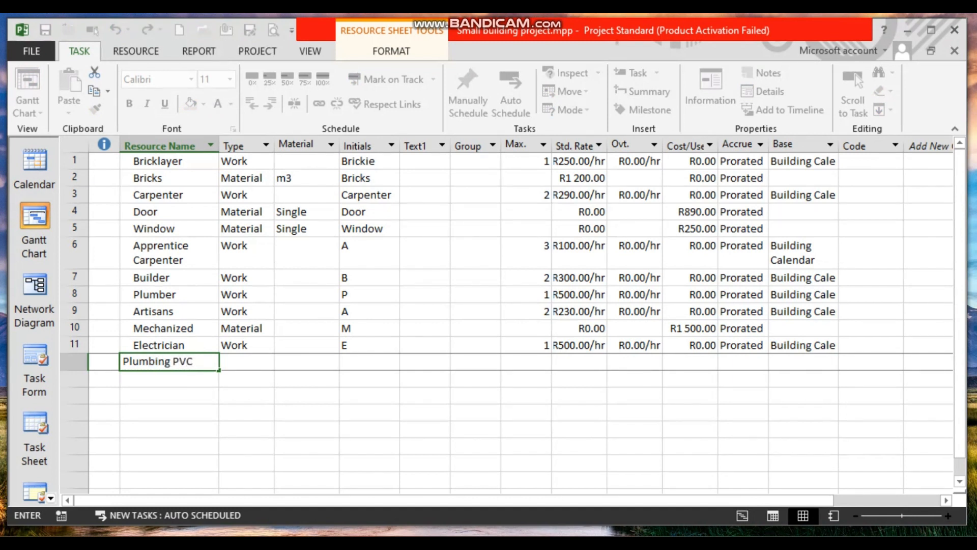
pyautogui.press('Tab')
pyautogui.write('Material')
pyautogui.press('Tab')
pyautogui.write('m')
pyautogui.click(319, 365)
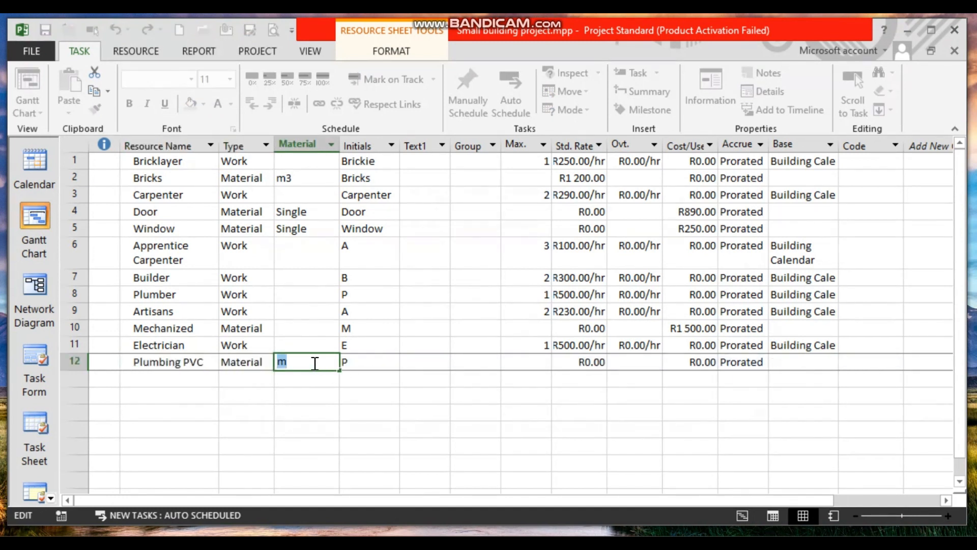
pyautogui.click(315, 363)
pyautogui.write('1')
pyautogui.press('Tab')
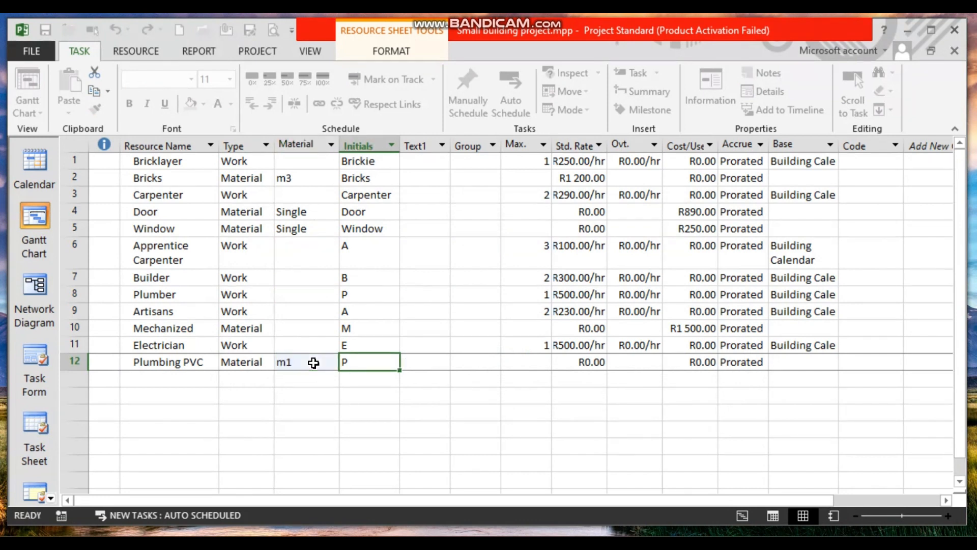
# Set the standard rate of the Plumbing PVC resource to R45.00.
pyautogui.press('Tab')
pyautogui.press('Tab')
pyautogui.press('Tab')
pyautogui.press('Tab')
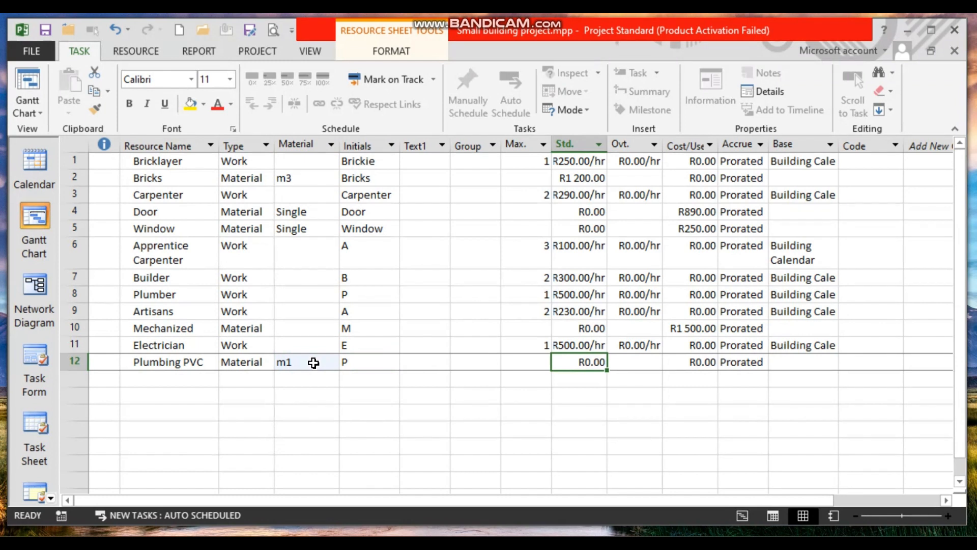
pyautogui.press('BackSpace')
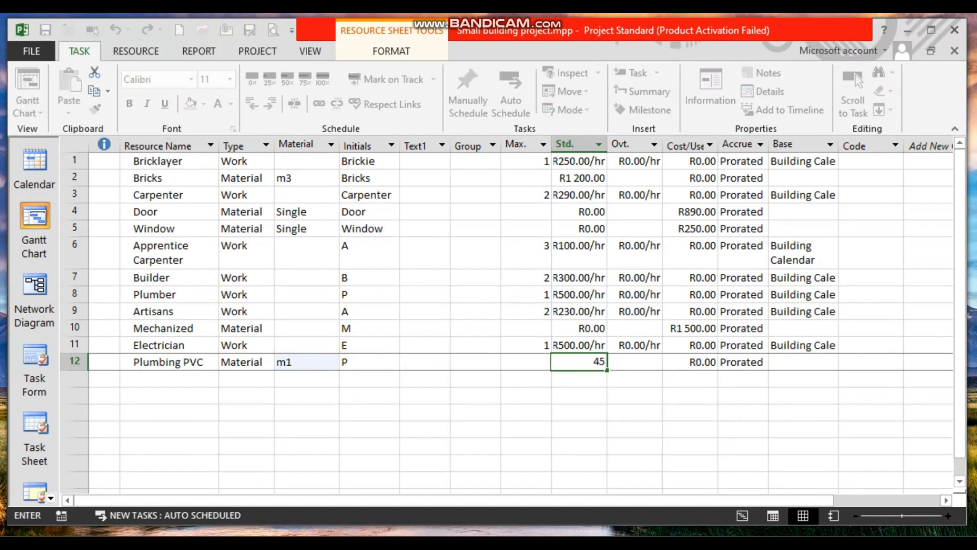
pyautogui.press('Return')
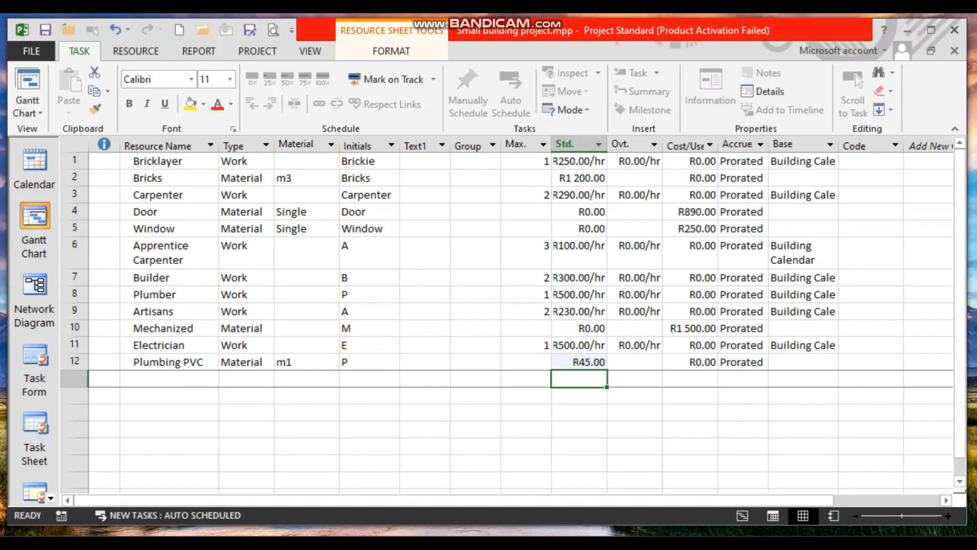
# Add a Cables and wires resource of type Material below Plumbing PVC with a cost per use of R347.00.
pyautogui.click(165, 382)
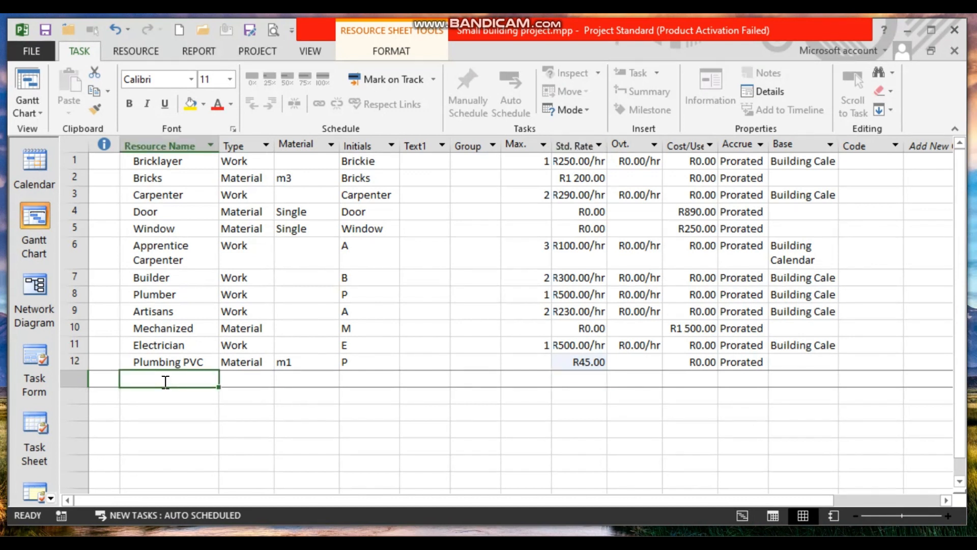
pyautogui.write('Cable')
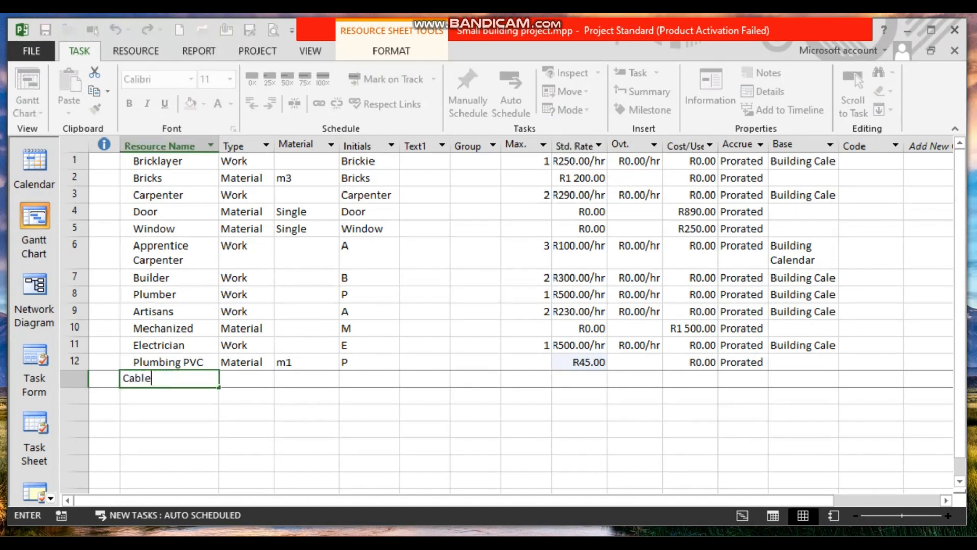
pyautogui.write('s and wires')
pyautogui.press('Tab')
pyautogui.press('Tab')
pyautogui.press('Tab')
pyautogui.press('Tab')
pyautogui.press('Tab')
pyautogui.press('Tab')
pyautogui.press('Tab')
pyautogui.press('Tab')
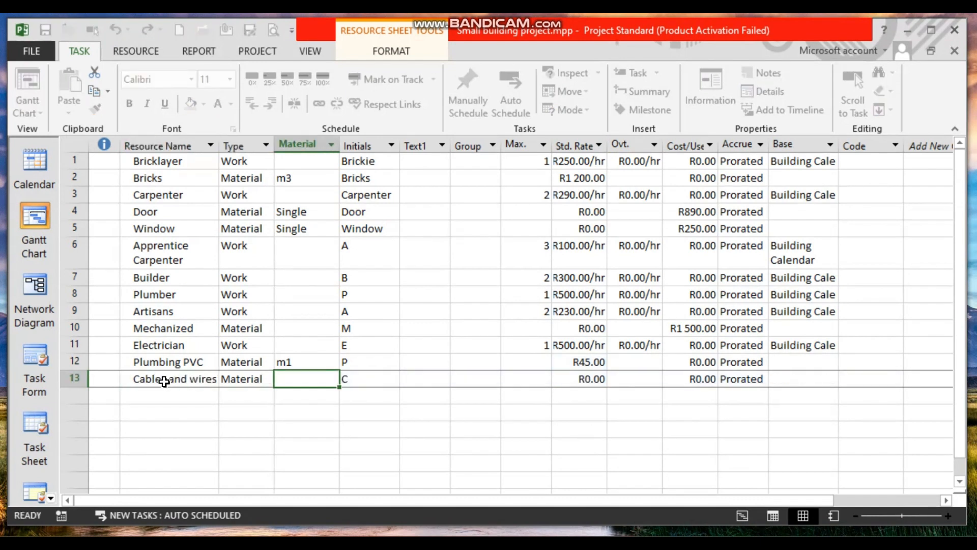
pyautogui.press('Tab')
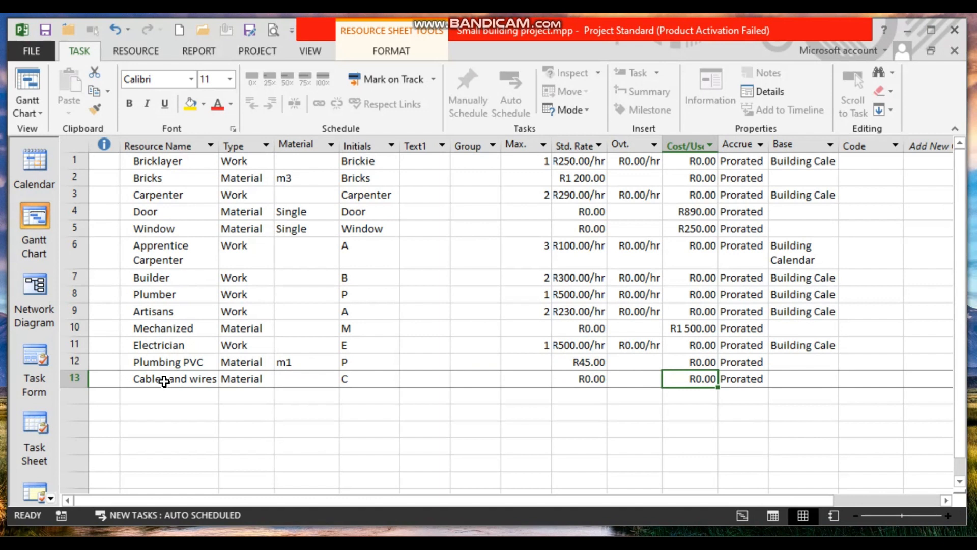
pyautogui.write('347')
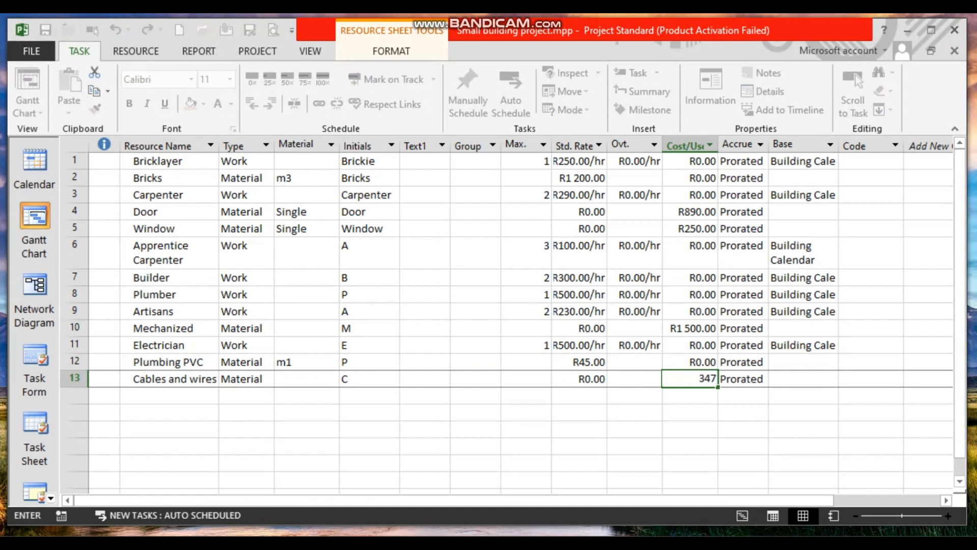
pyautogui.press('Return')
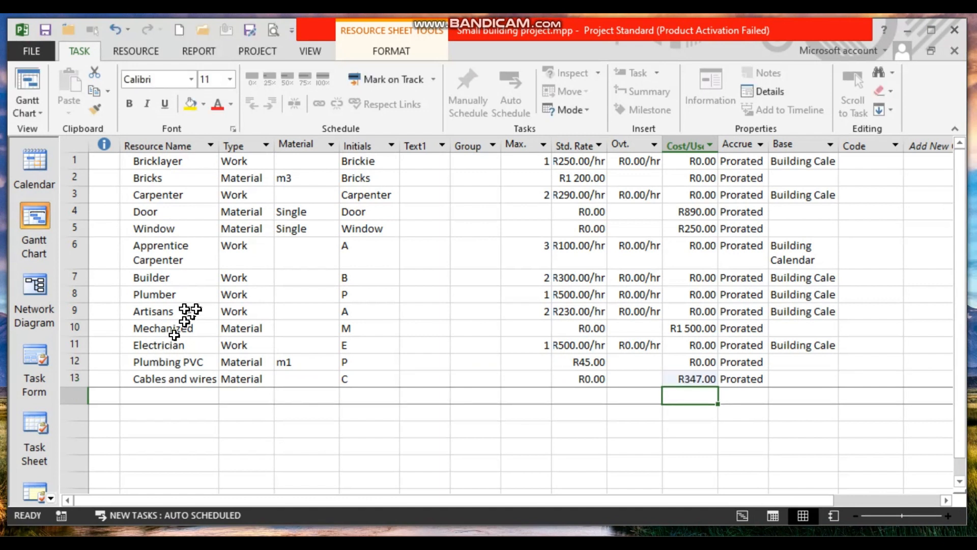
# Return to the Gantt Chart view, expose the Resource Names column and assign Builder, Cables and wires and Electrician to Chasing walls conduit.
pyautogui.click(37, 226)
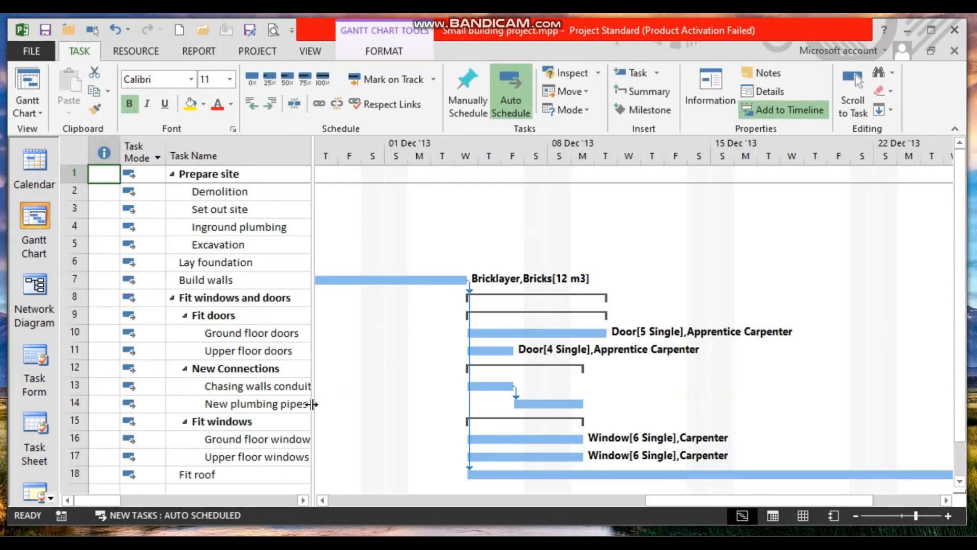
pyautogui.moveTo(316, 404); pyautogui.dragTo(883, 382)
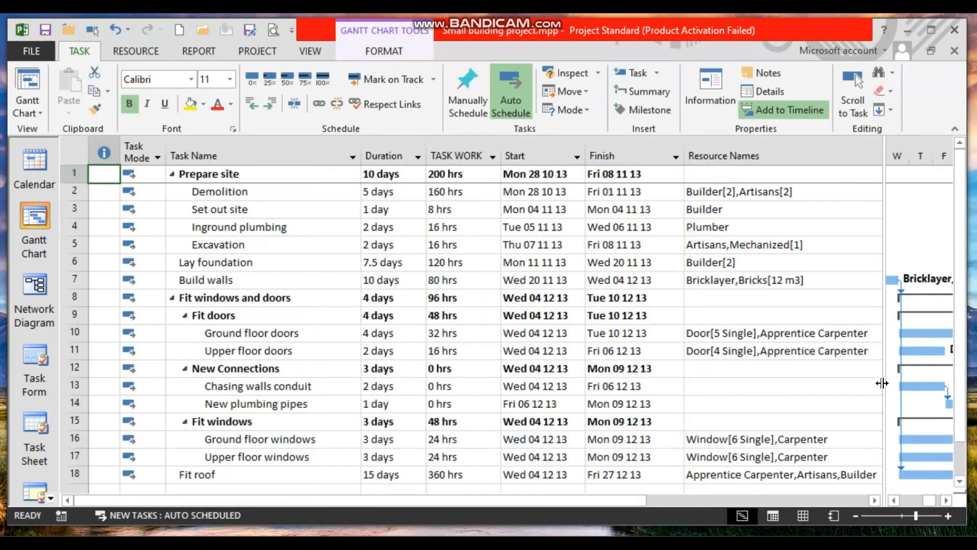
pyautogui.click(728, 391)
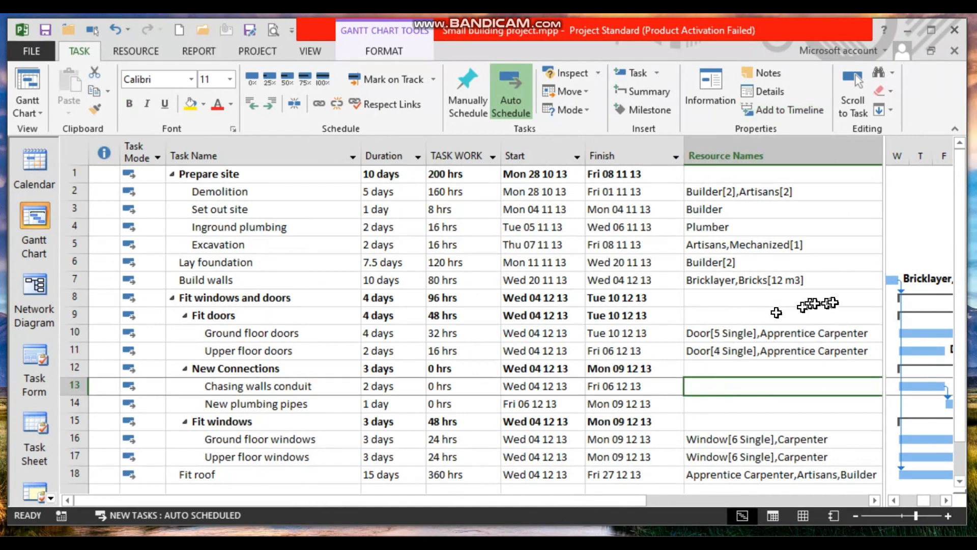
pyautogui.moveTo(880, 288); pyautogui.dragTo(907, 295)
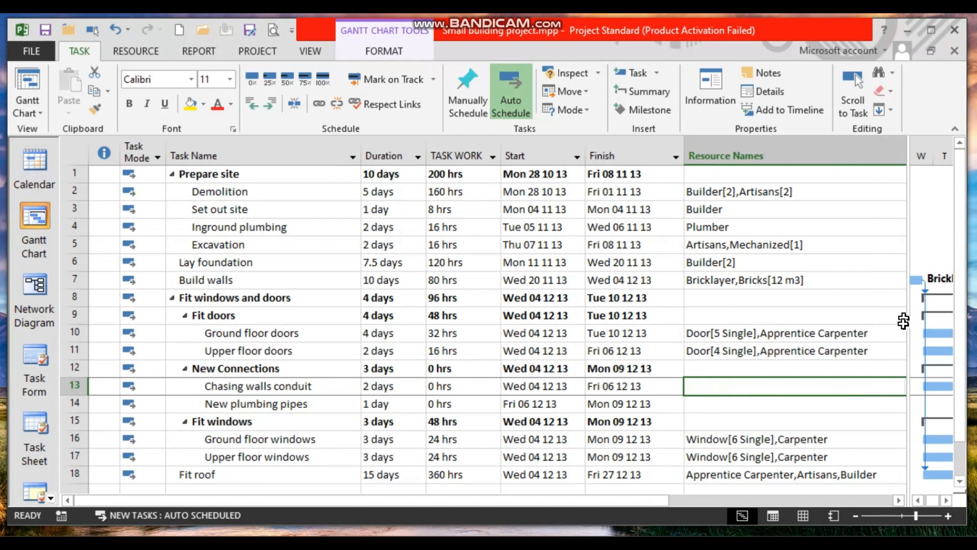
pyautogui.moveTo(684, 150); pyautogui.dragTo(659, 143)
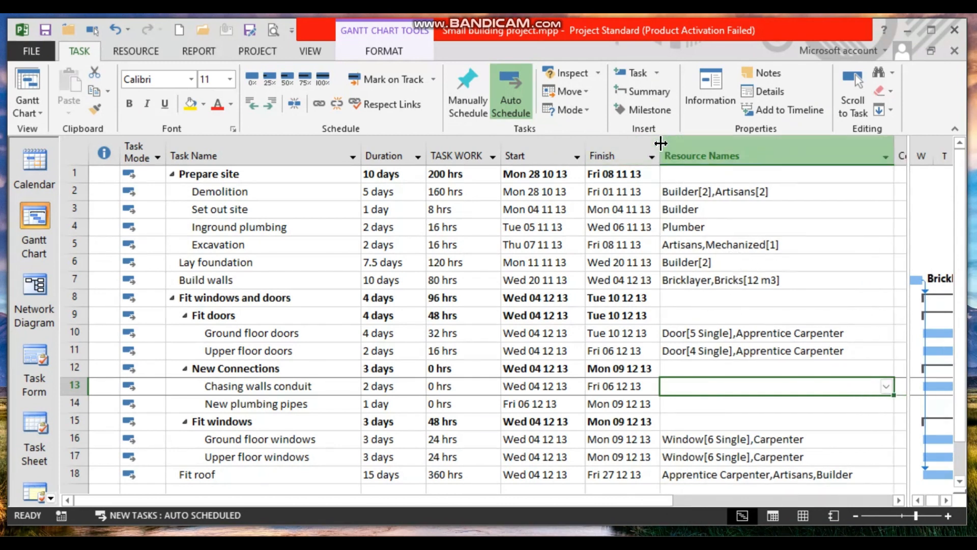
pyautogui.click(888, 388)
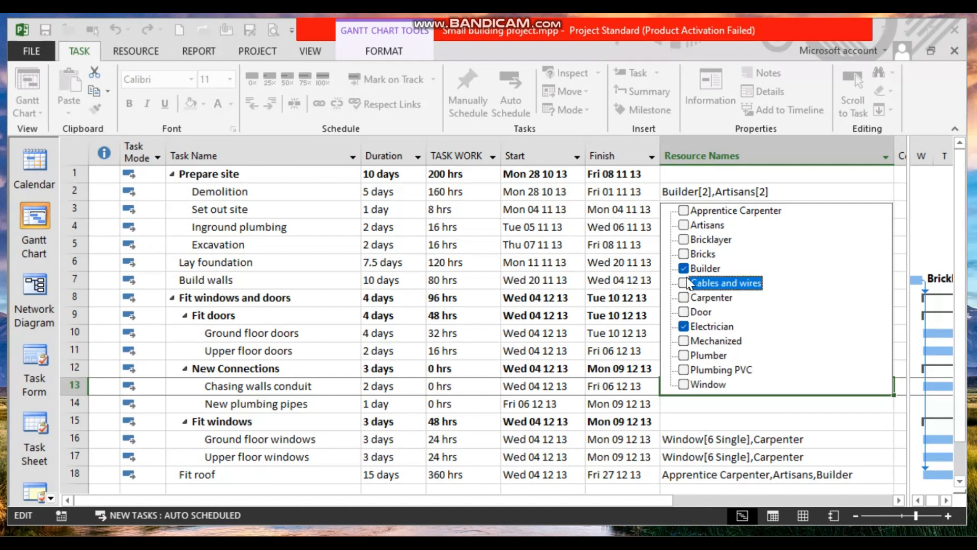
pyautogui.press('Return')
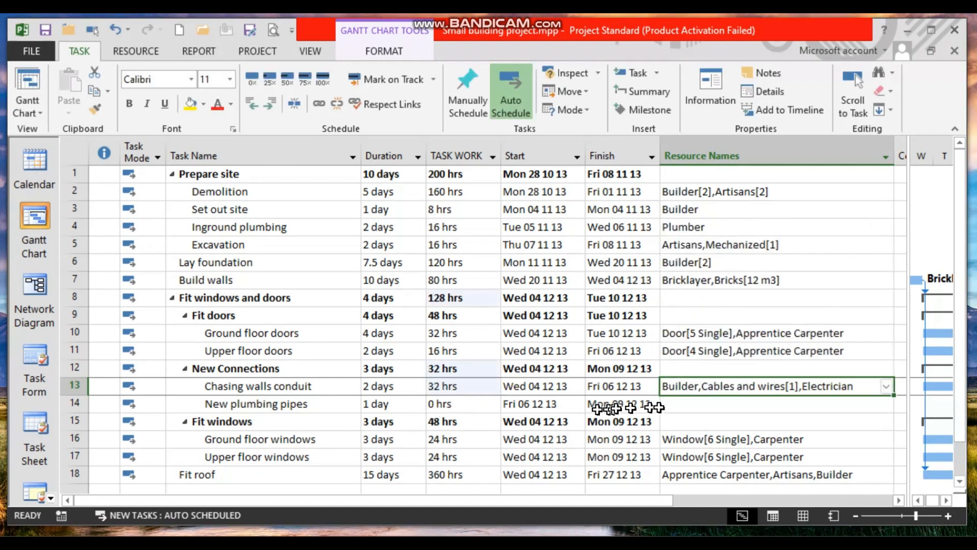
# Add Plumber and Plumbing PVC as resources in the task information of New plumbing pipes.
pyautogui.click(694, 407)
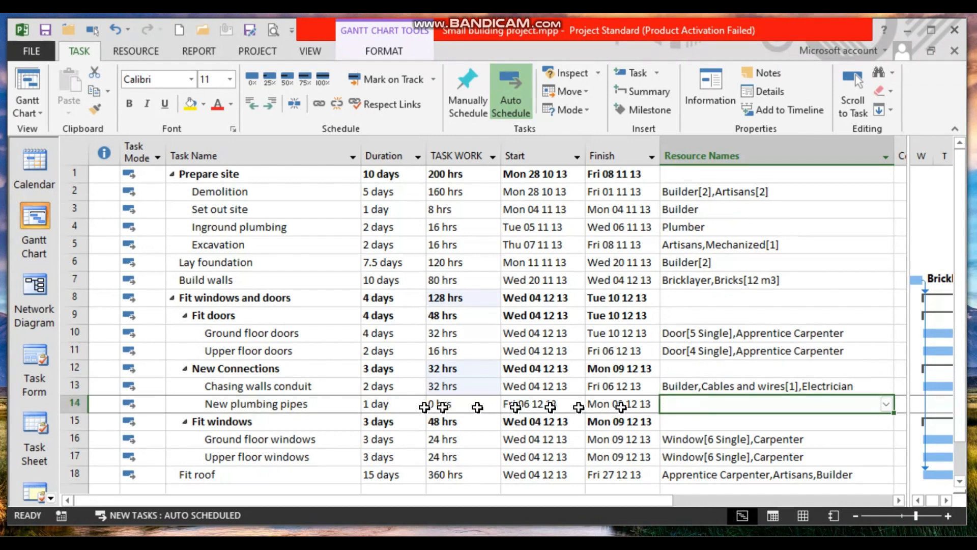
pyautogui.doubleClick(298, 405)
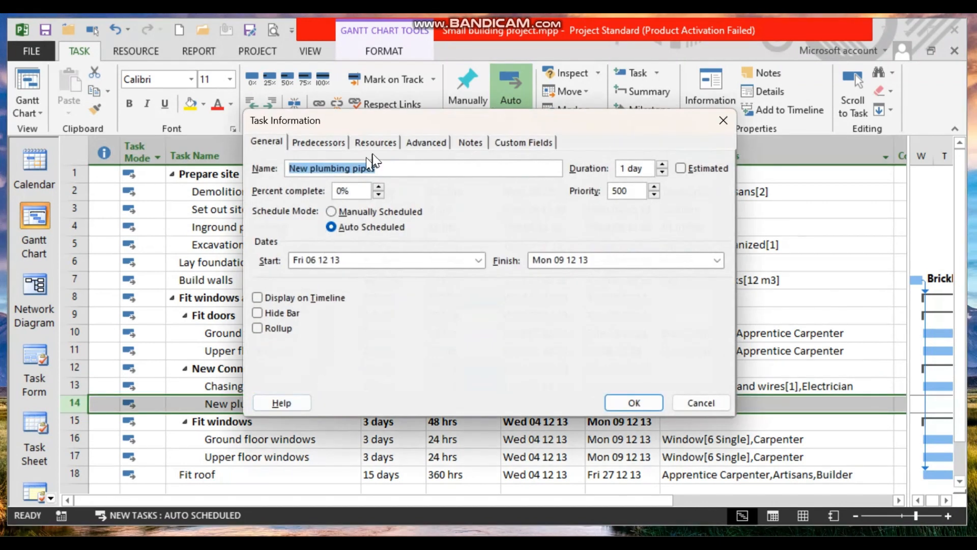
pyautogui.click(374, 145)
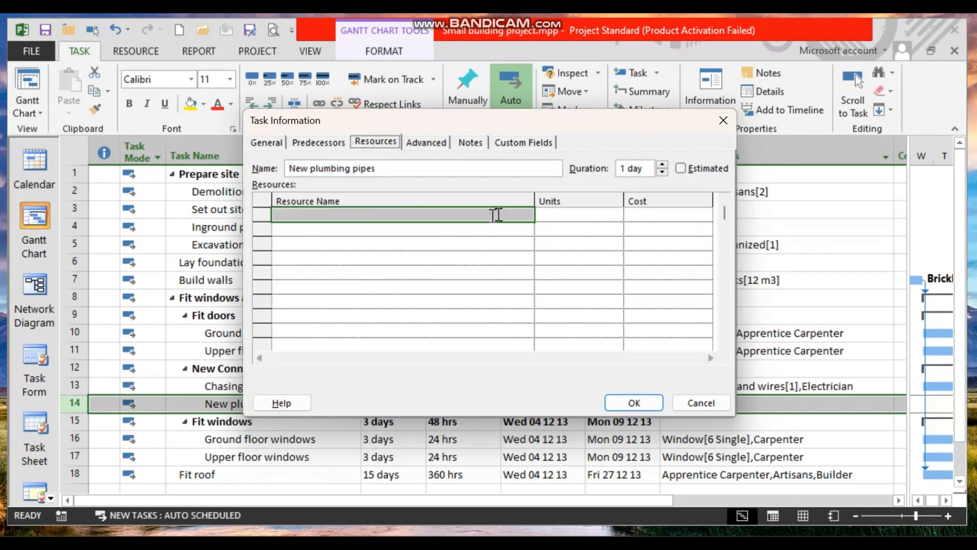
pyautogui.click(504, 215)
pyautogui.click(527, 216)
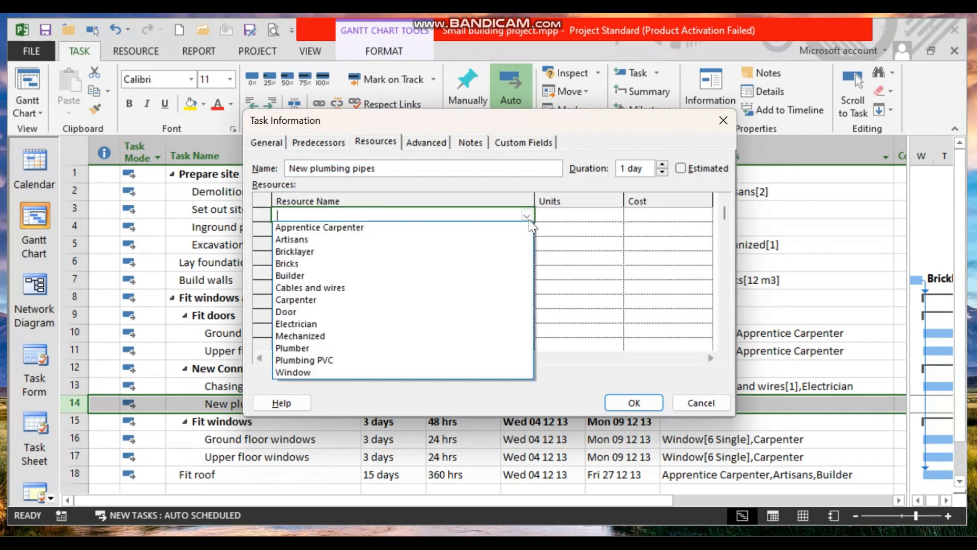
pyautogui.click(357, 348)
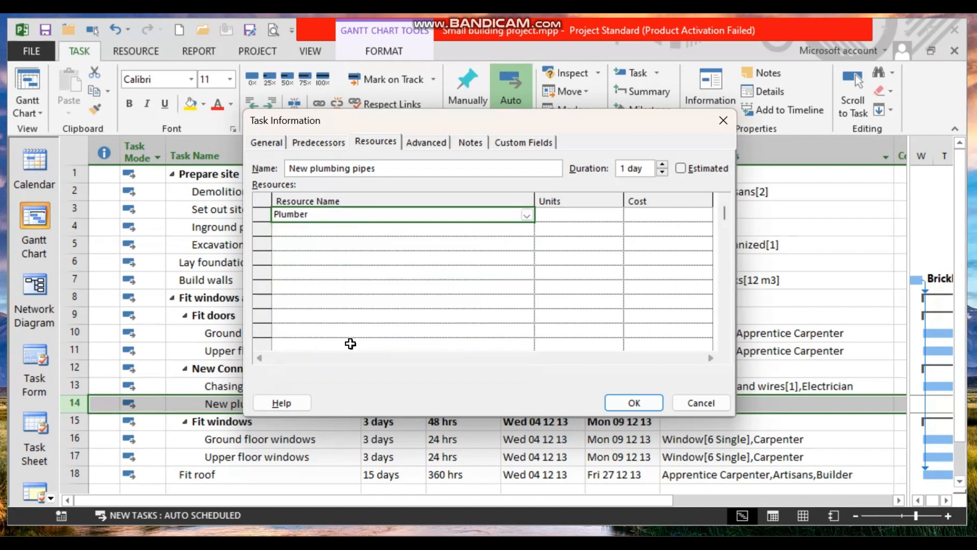
pyautogui.click(339, 232)
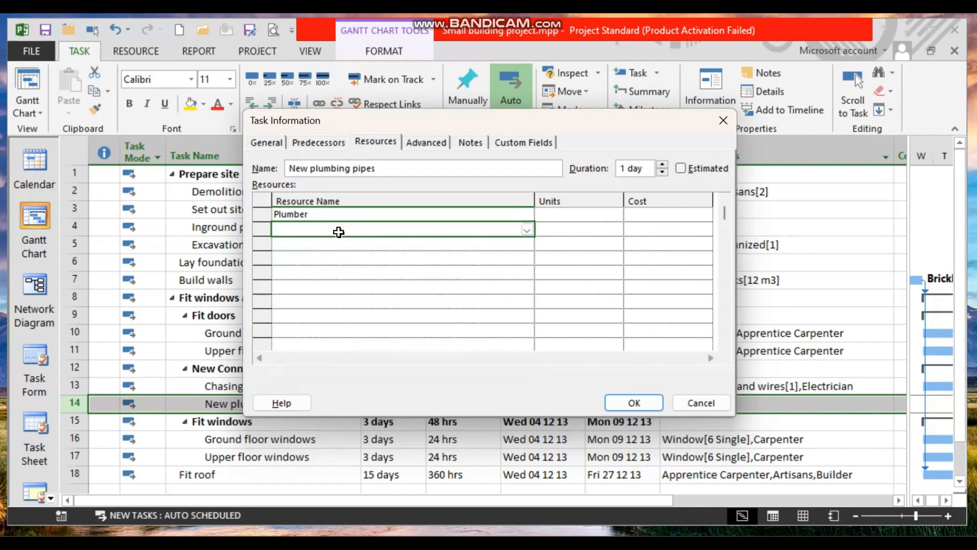
pyautogui.click(528, 230)
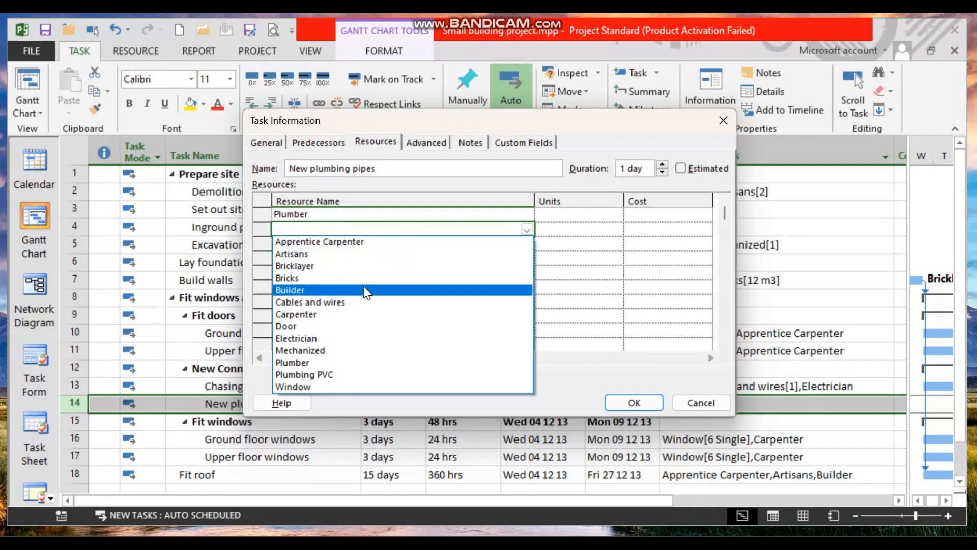
pyautogui.click(333, 376)
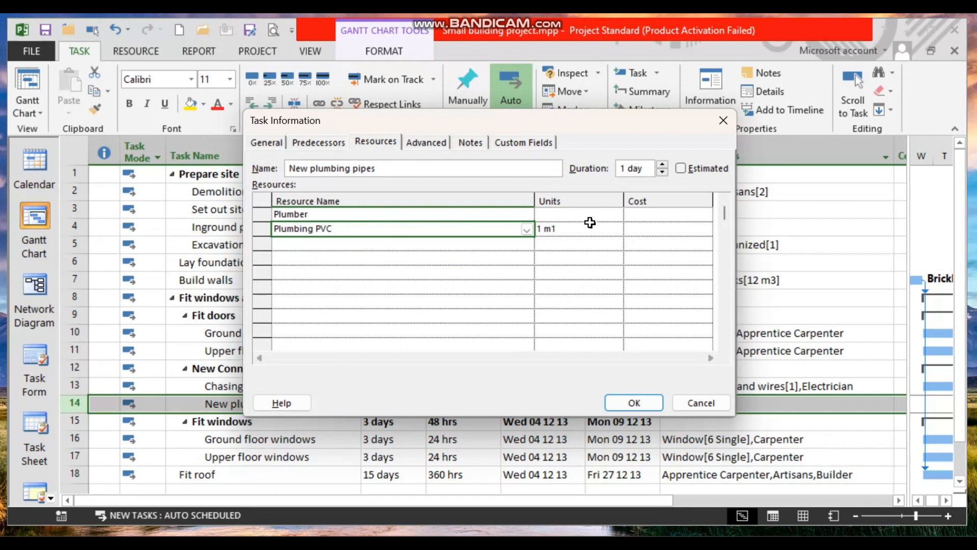
# Set the Plumbing PVC units for New plumbing pipes to 4 m1 and apply the resource assignments.
pyautogui.click(602, 232)
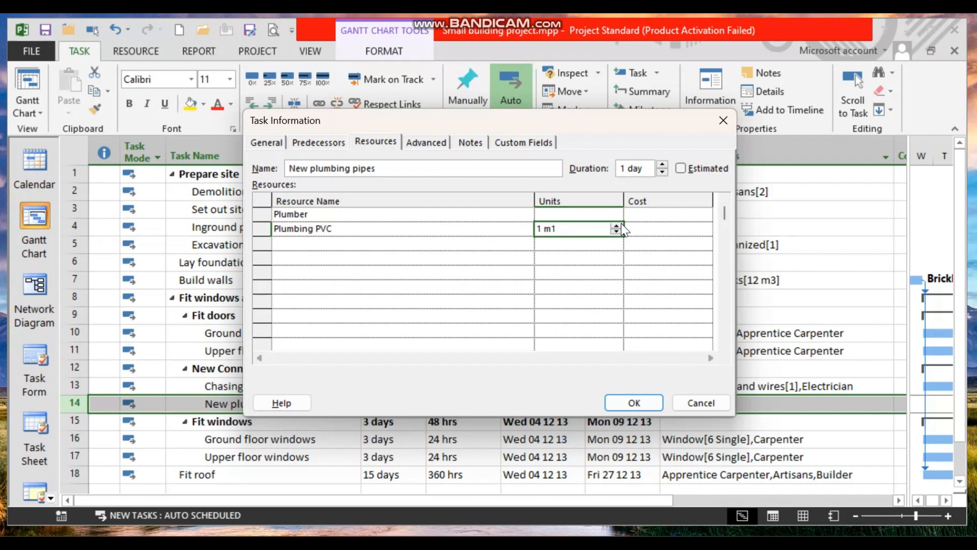
pyautogui.click(621, 225)
pyautogui.click(621, 225)
pyautogui.click(621, 224)
pyautogui.click(585, 245)
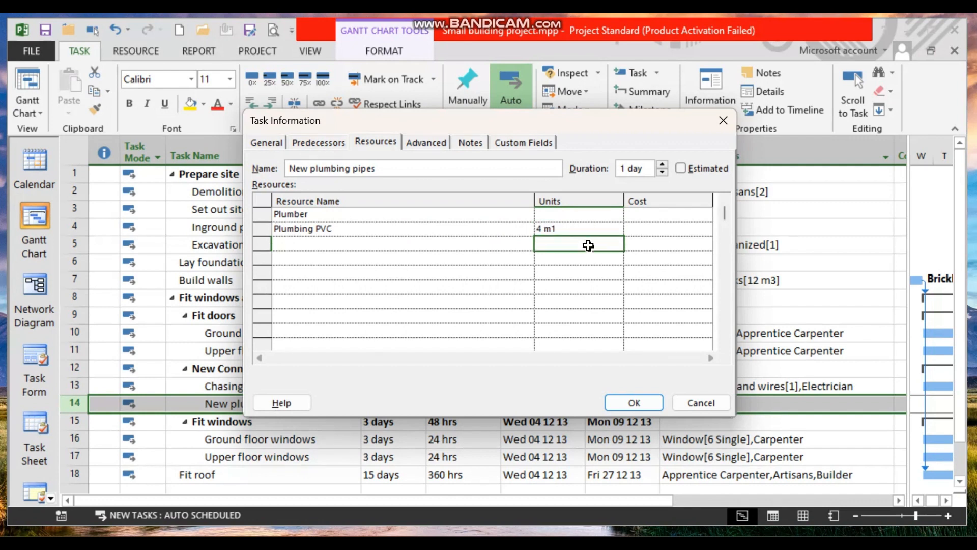
pyautogui.click(617, 407)
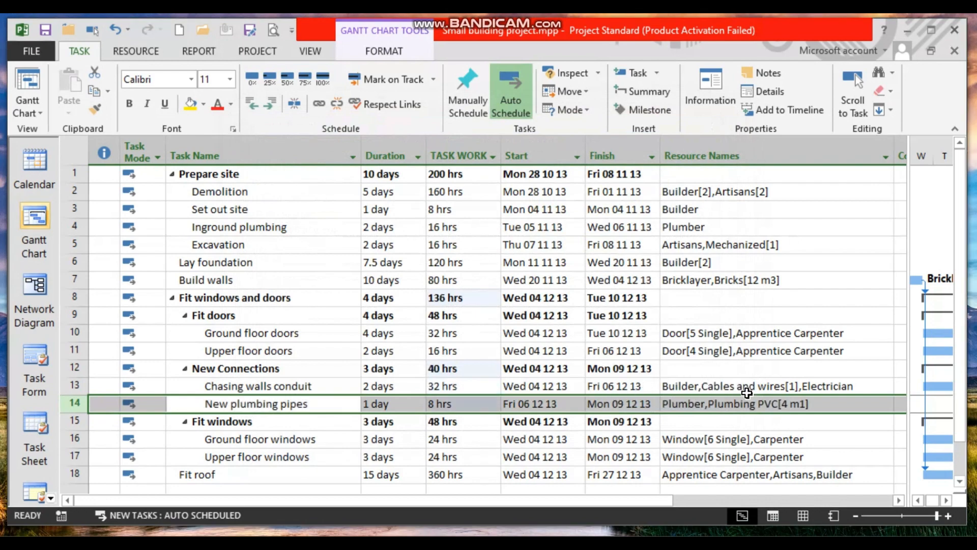
# Check the Cost column and Gantt bars, and switch to Final Assessment.docx in Word to read the requirements following the New Connections phase.
pyautogui.moveTo(598, 497); pyautogui.dragTo(865, 486)
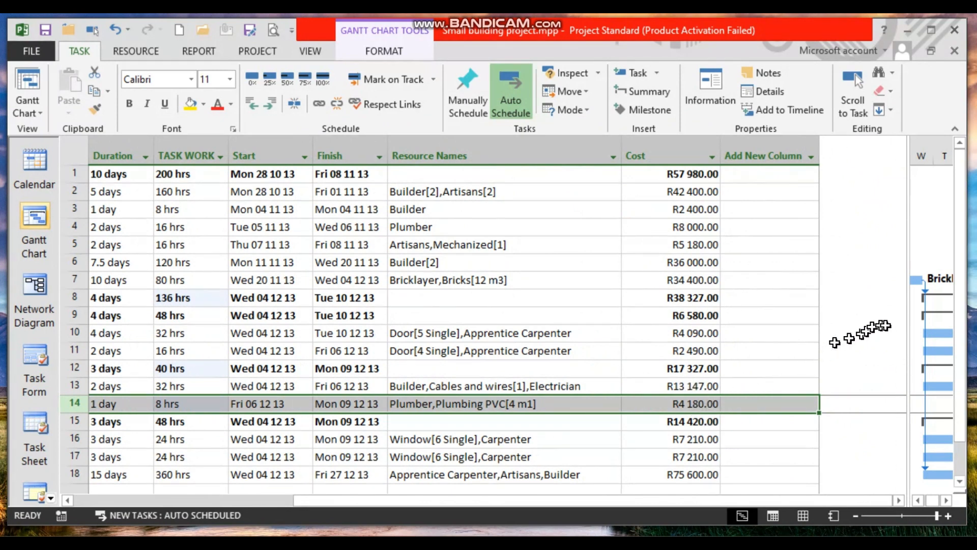
pyautogui.moveTo(908, 326); pyautogui.dragTo(430, 460)
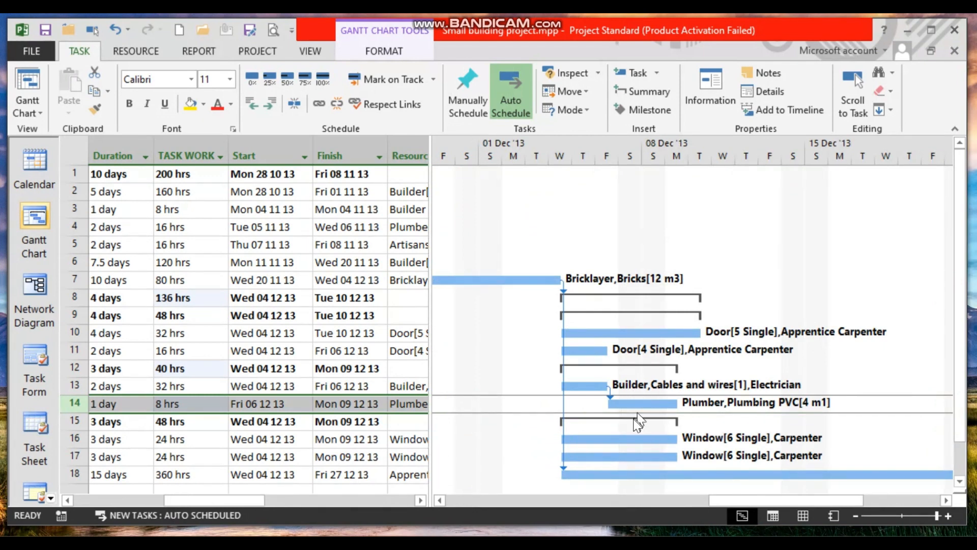
pyautogui.moveTo(649, 544)
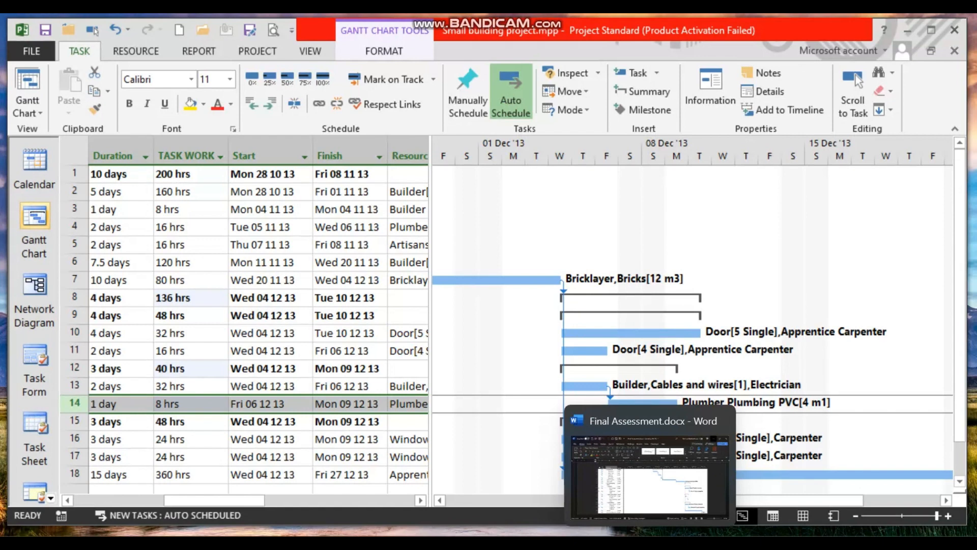
pyautogui.click(645, 506)
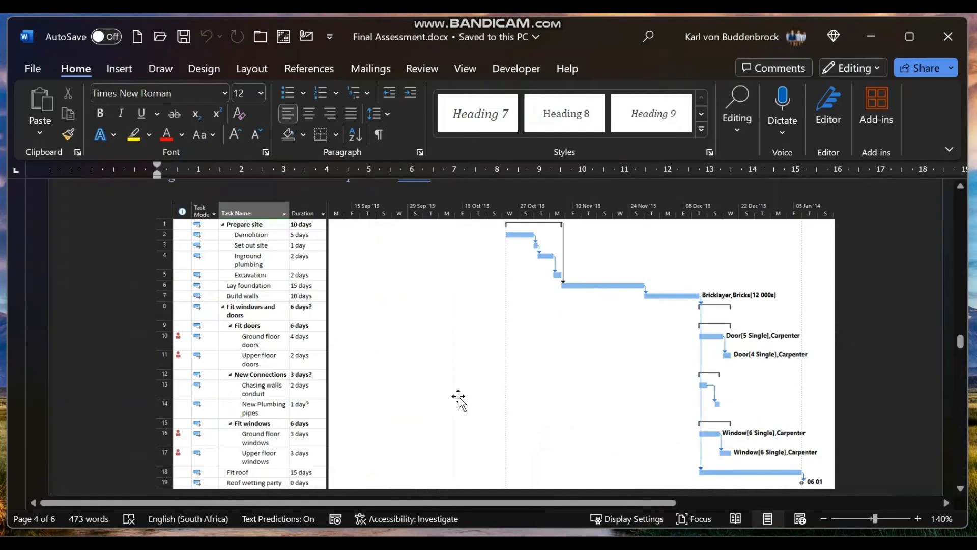
pyautogui.scroll(-5, 458, 396)
pyautogui.scroll(10, 459, 397)
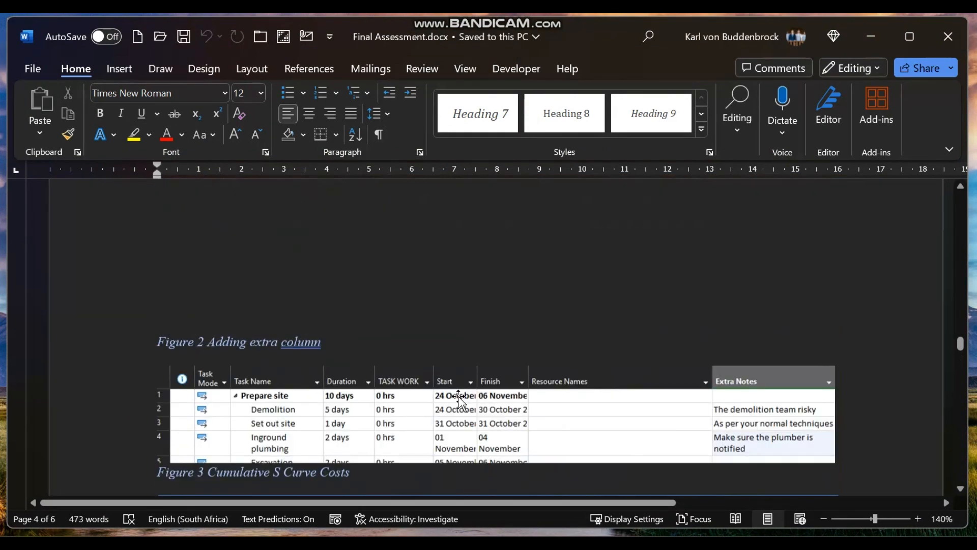
pyautogui.scroll(6, 459, 396)
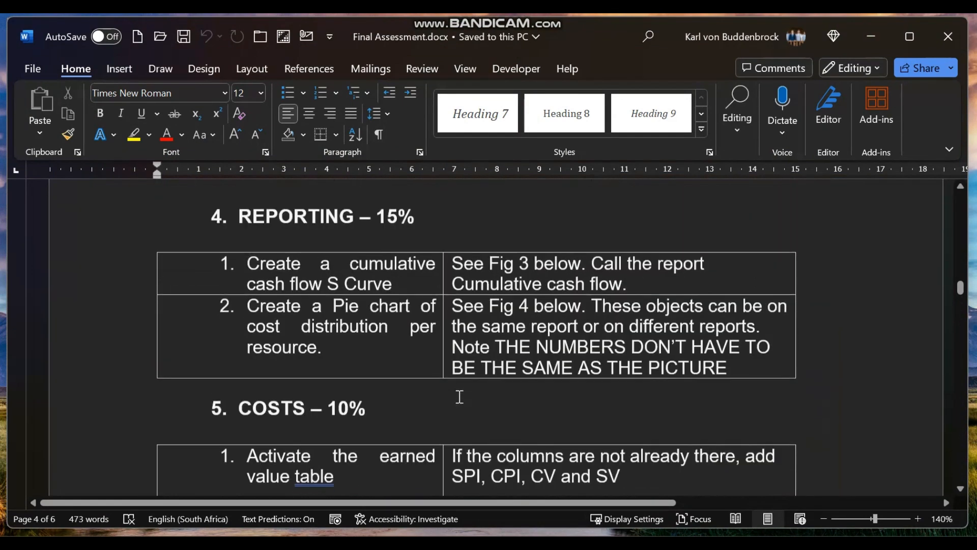
pyautogui.scroll(8, 460, 396)
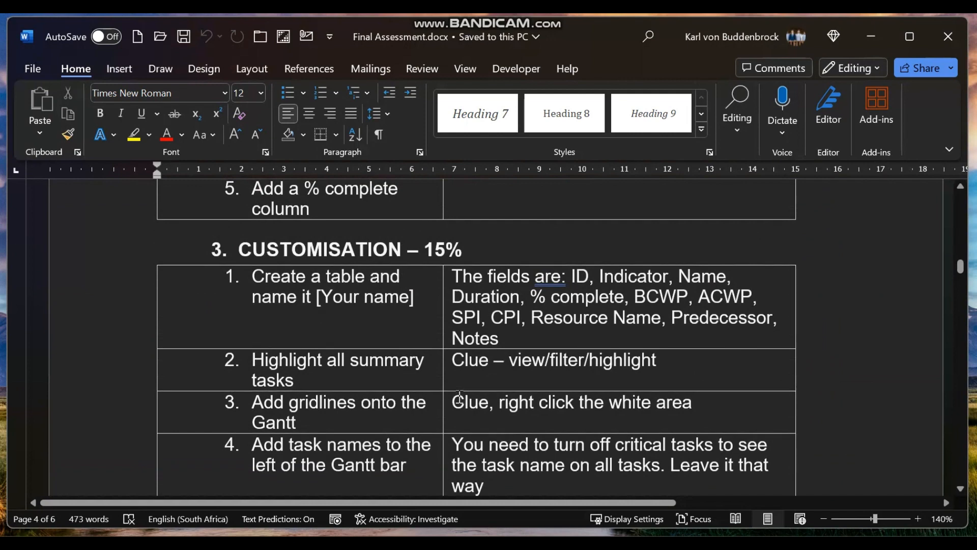
pyautogui.scroll(3, 460, 396)
pyautogui.scroll(10, 459, 397)
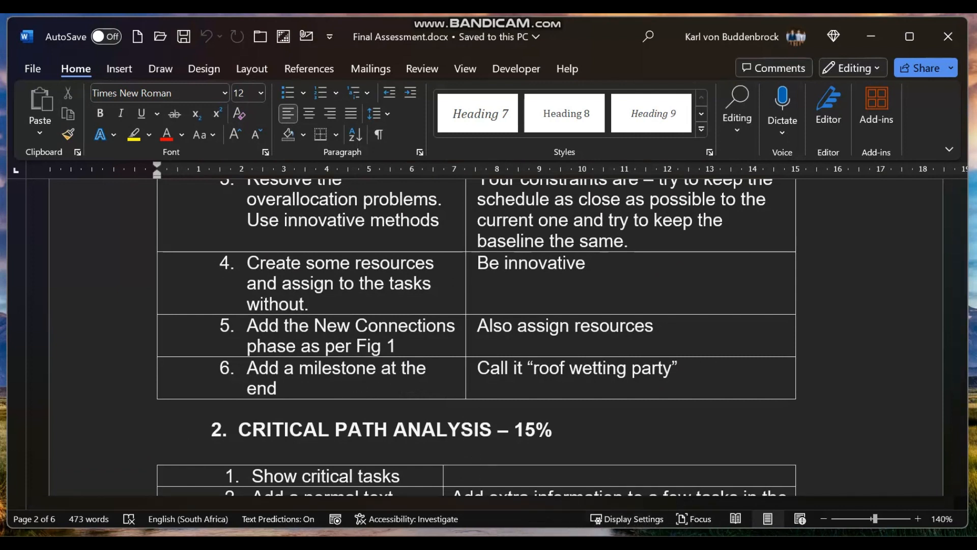
# Switch to the small building project in Microsoft Project and add a Roof wetting party milestone with 0 duration below Fit roof.
pyautogui.click(580, 543)
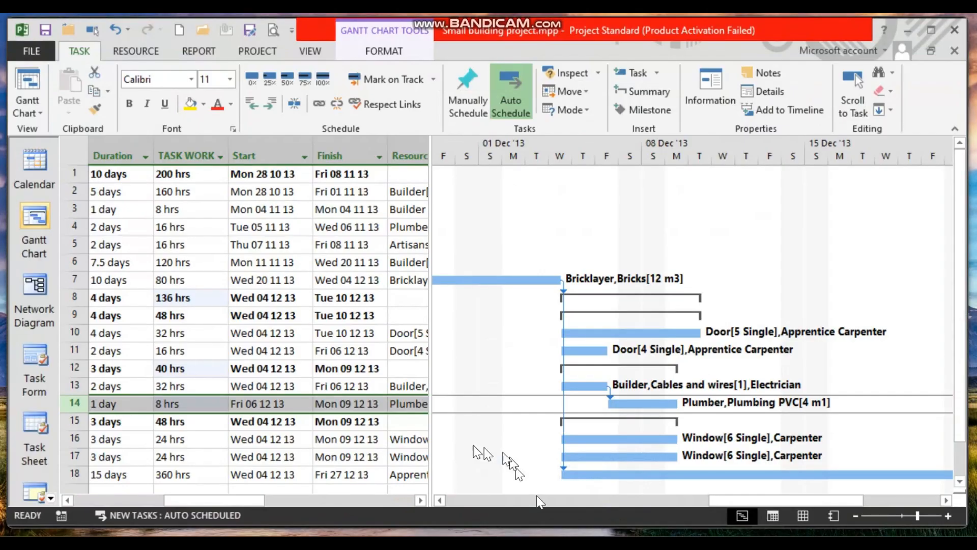
pyautogui.scroll(-2, 417, 436)
pyautogui.scroll(-1, 417, 436)
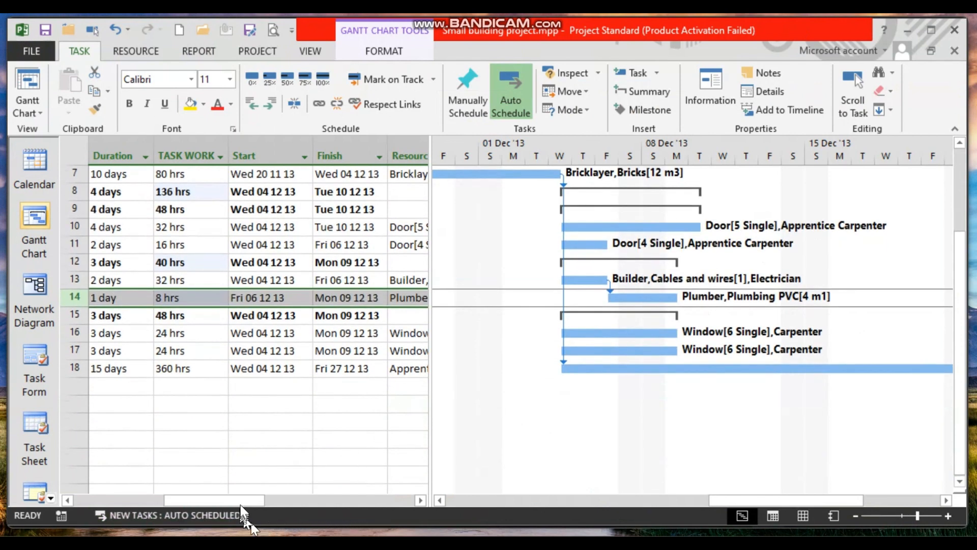
pyautogui.moveTo(240, 504); pyautogui.dragTo(172, 505)
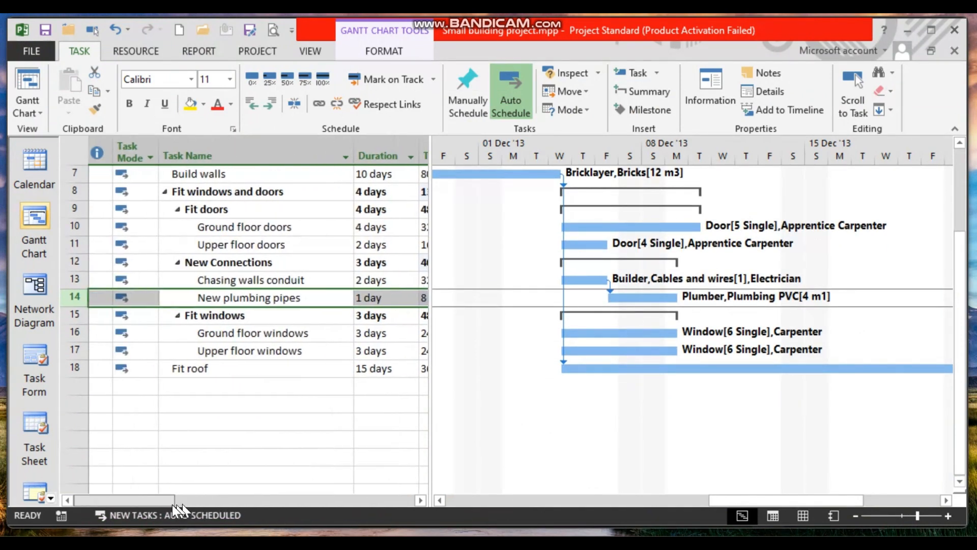
pyautogui.click(206, 386)
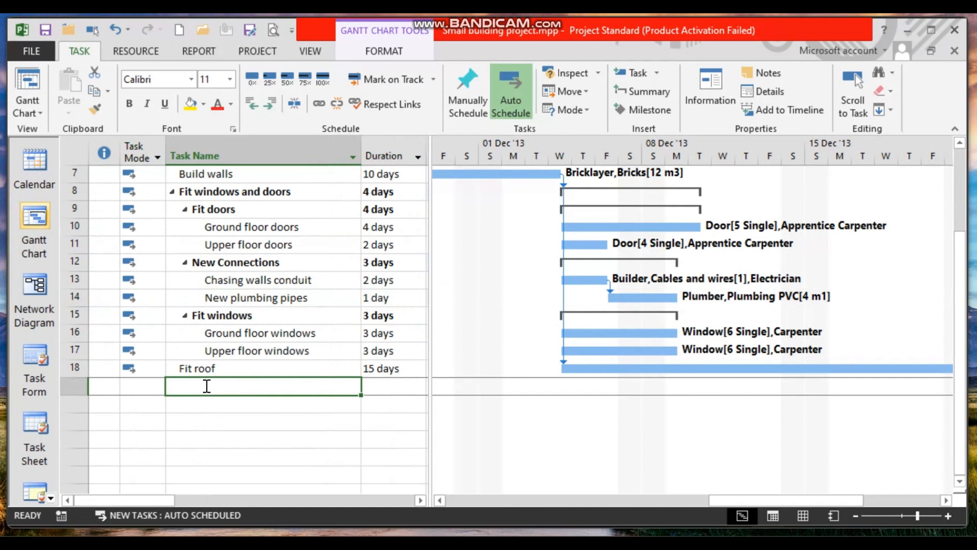
pyautogui.write('Roof wetting party')
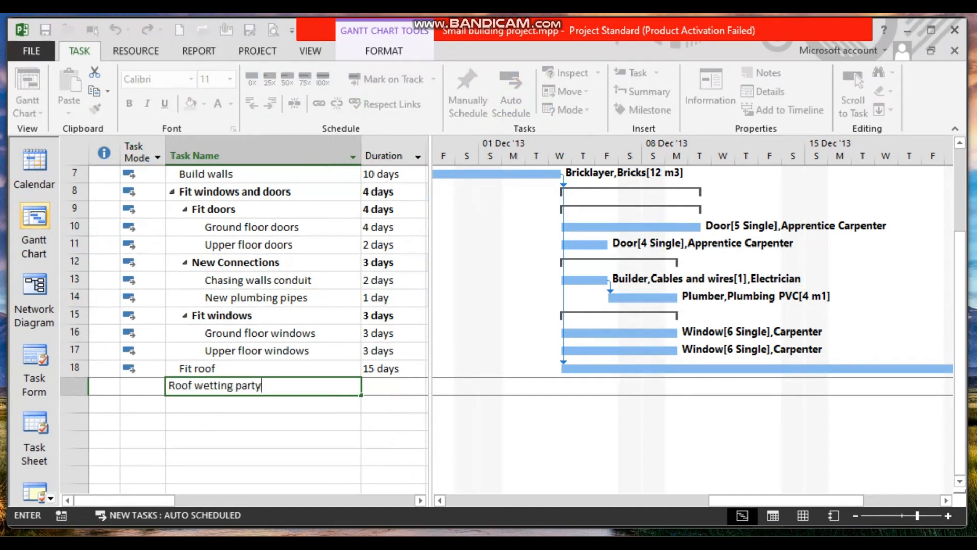
pyautogui.press('Tab')
pyautogui.write('0')
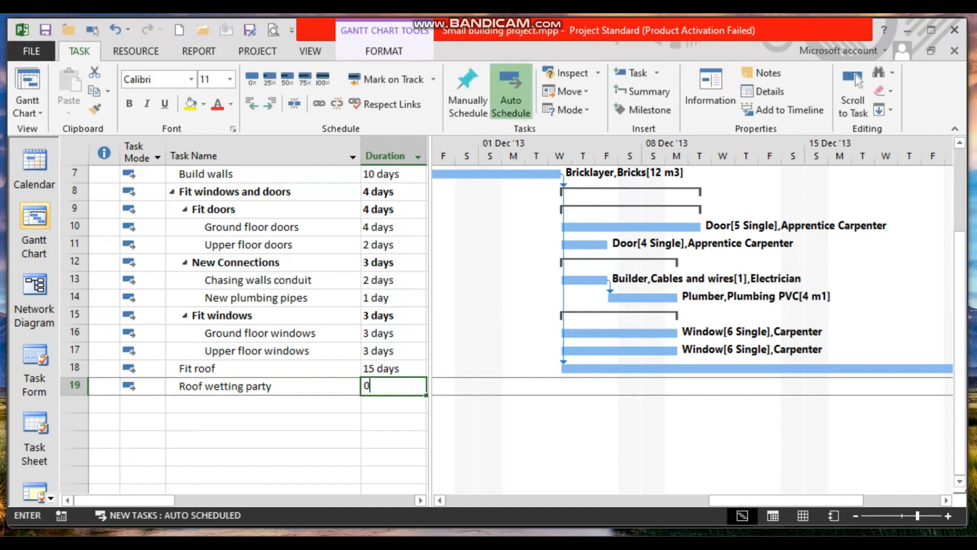
pyautogui.press('Tab')
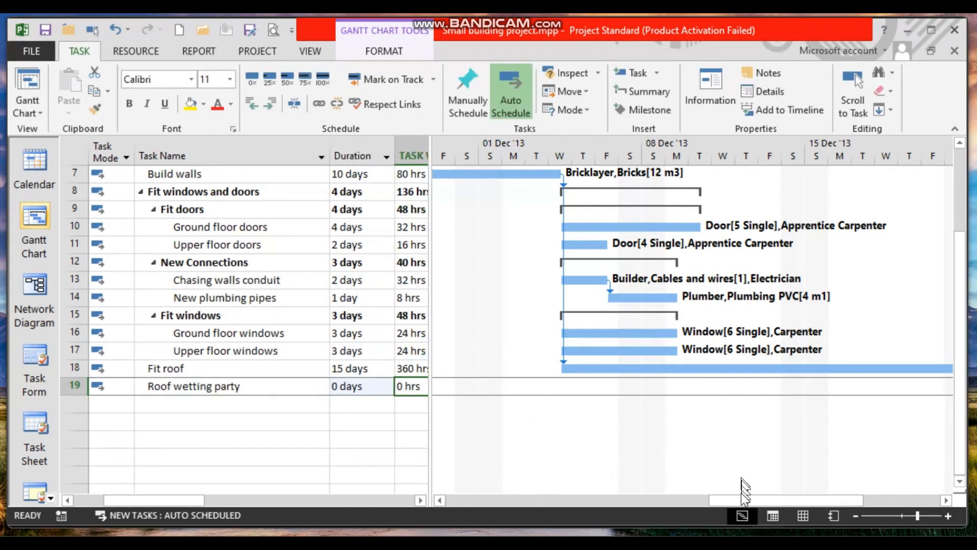
# Set Fit roof as the Finish-to-Start predecessor of Roof wetting party and check the milestone's place in the Gantt chart.
pyautogui.moveTo(741, 496); pyautogui.dragTo(473, 517)
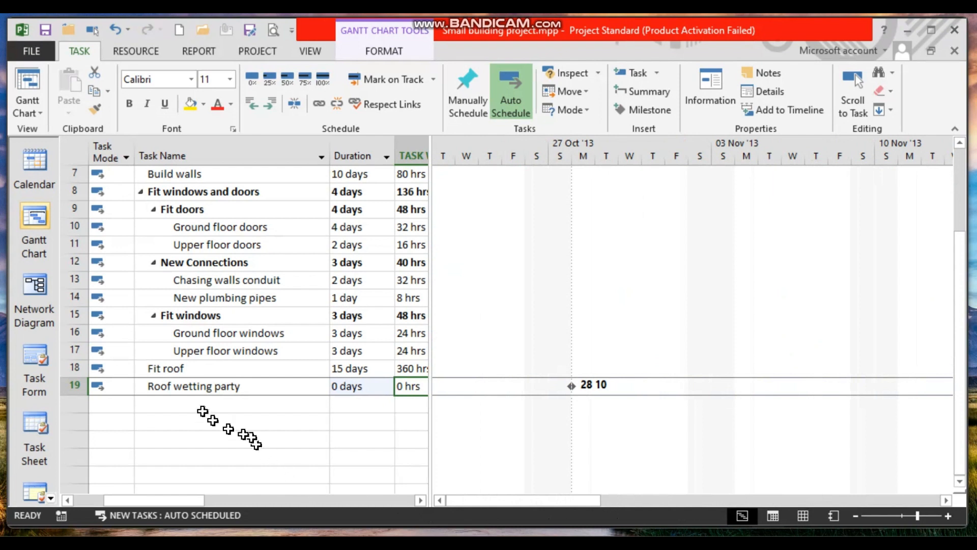
pyautogui.doubleClick(215, 388)
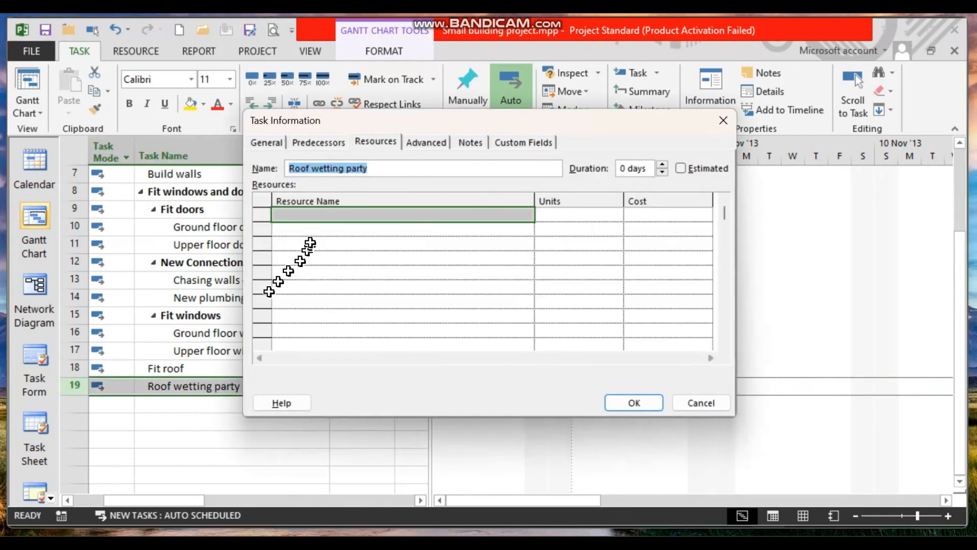
pyautogui.click(330, 141)
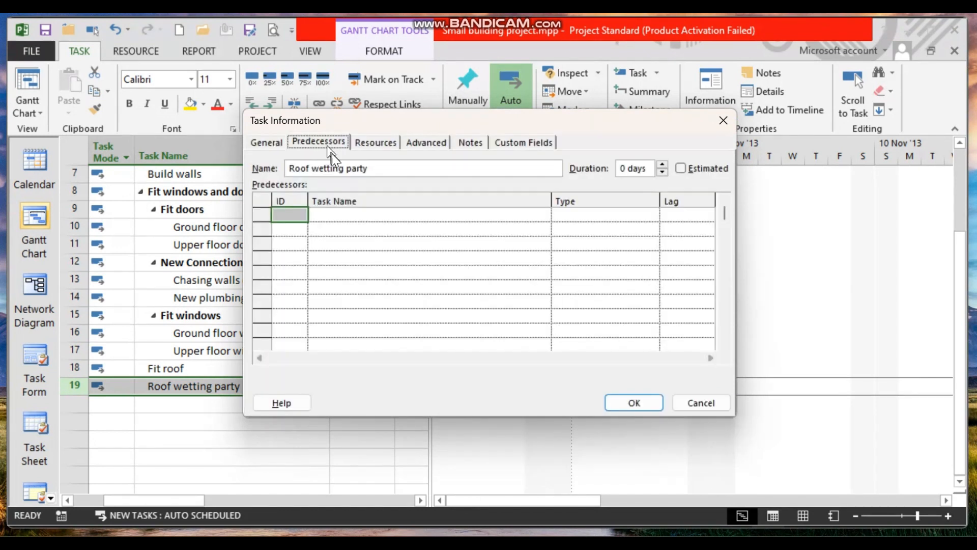
pyautogui.click(328, 224)
pyautogui.click(508, 214)
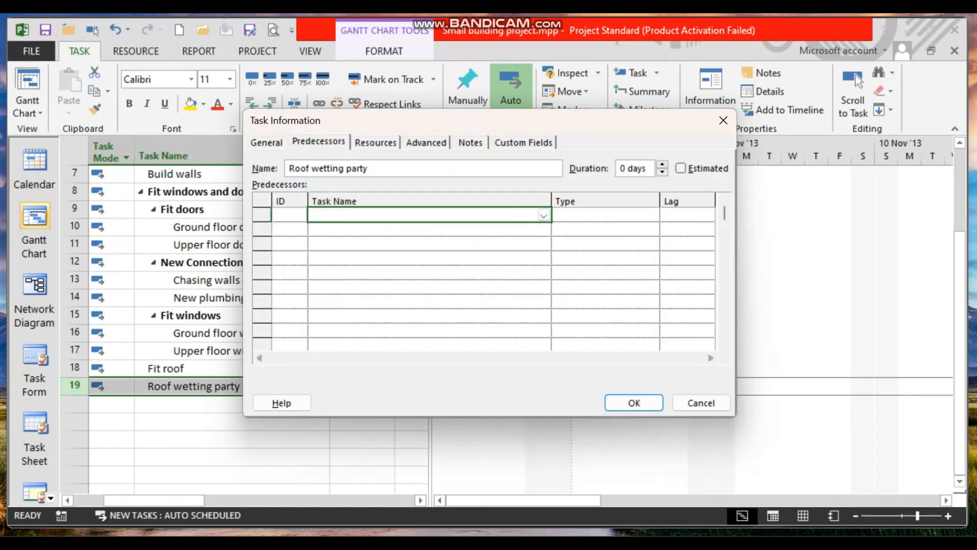
pyautogui.click(544, 216)
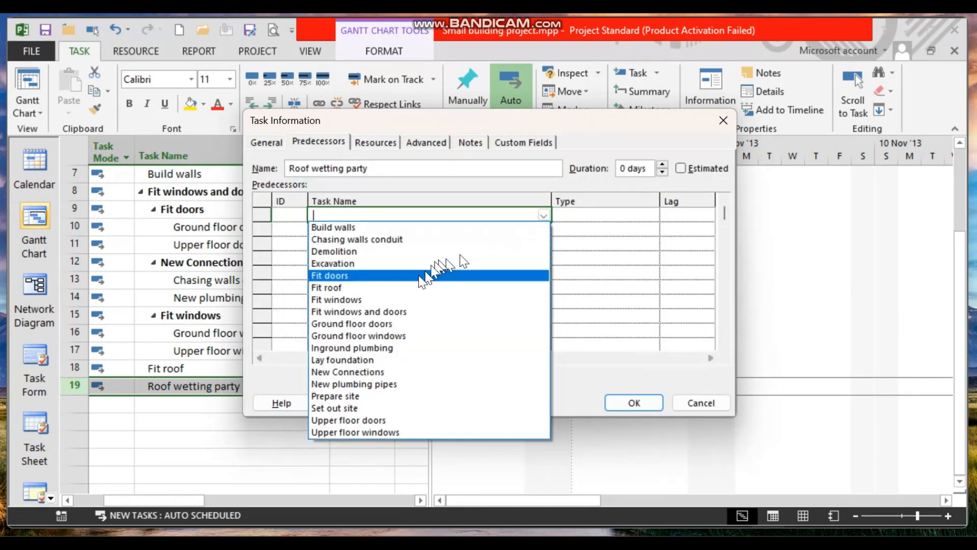
pyautogui.click(393, 287)
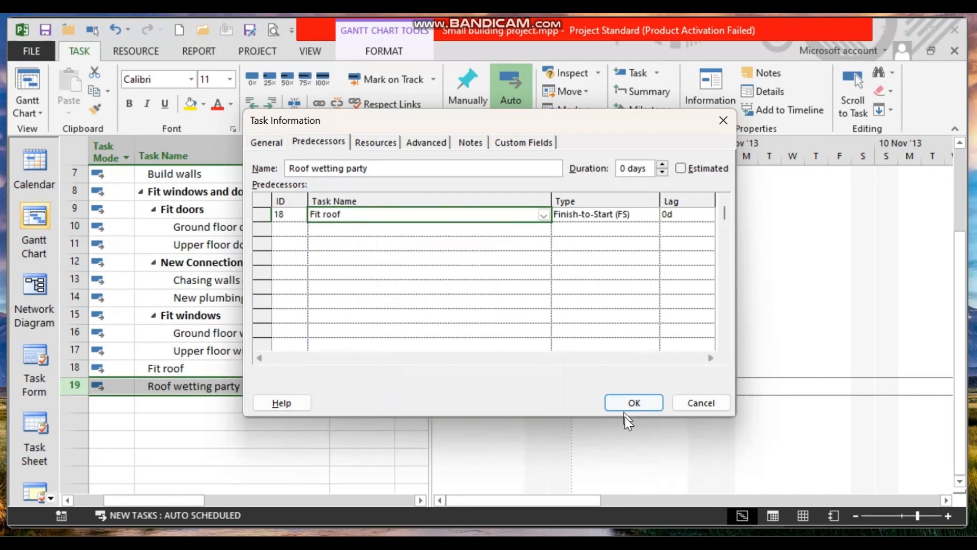
pyautogui.click(632, 405)
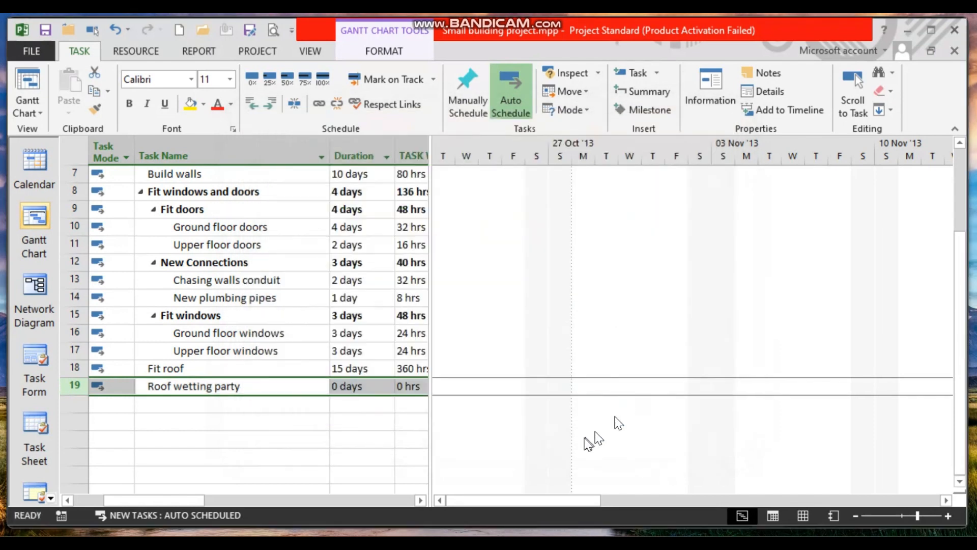
pyautogui.moveTo(525, 502); pyautogui.dragTo(888, 473)
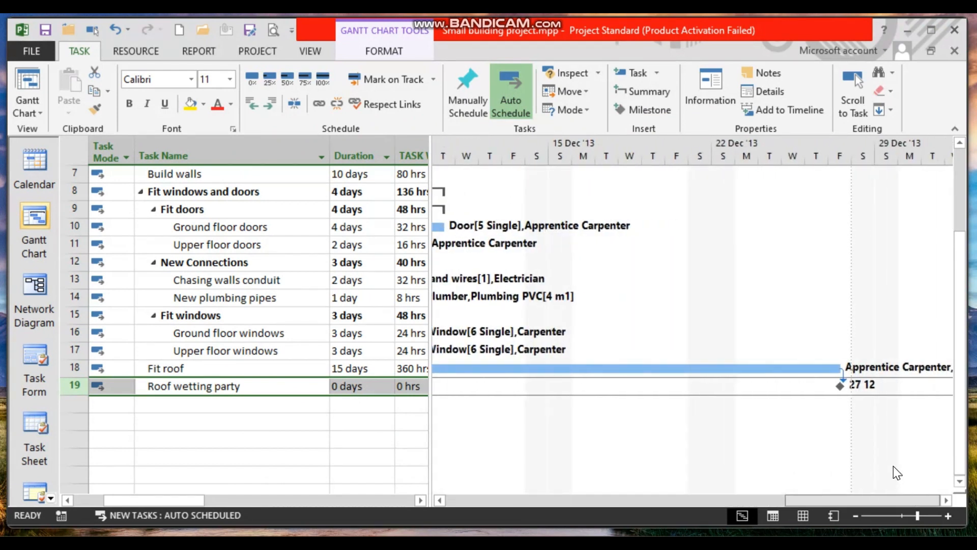
pyautogui.moveTo(894, 466); pyautogui.dragTo(851, 470)
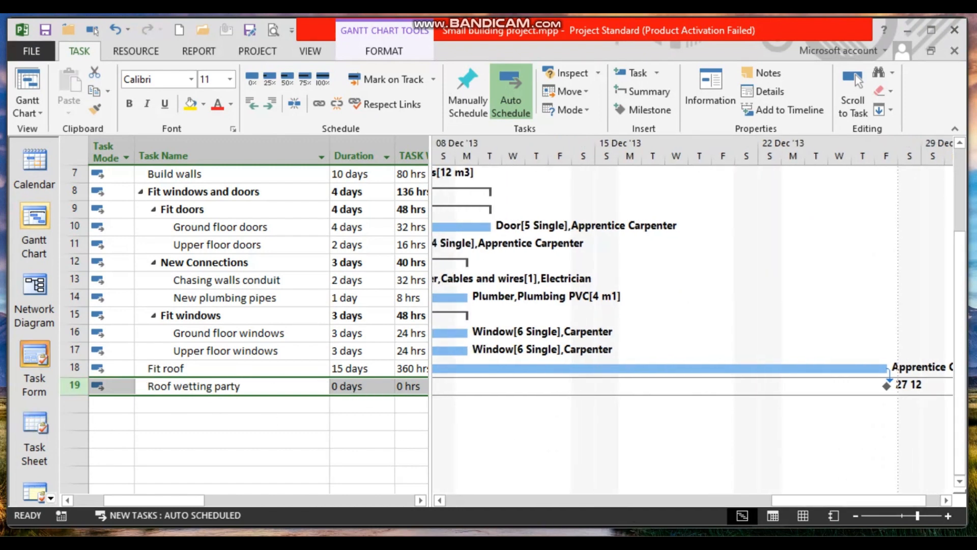
# Read the Critical Path Analysis requirements in Final Assessment.docx and show critical tasks on the project's Gantt chart.
pyautogui.hotkey('alt', 'Tab')
pyautogui.scroll(-5, 381, 391)
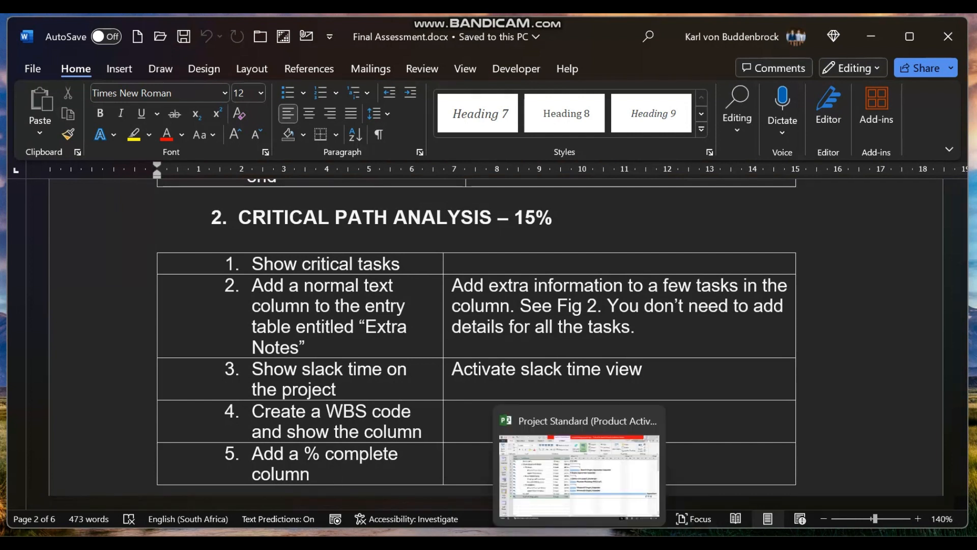
pyautogui.click(580, 546)
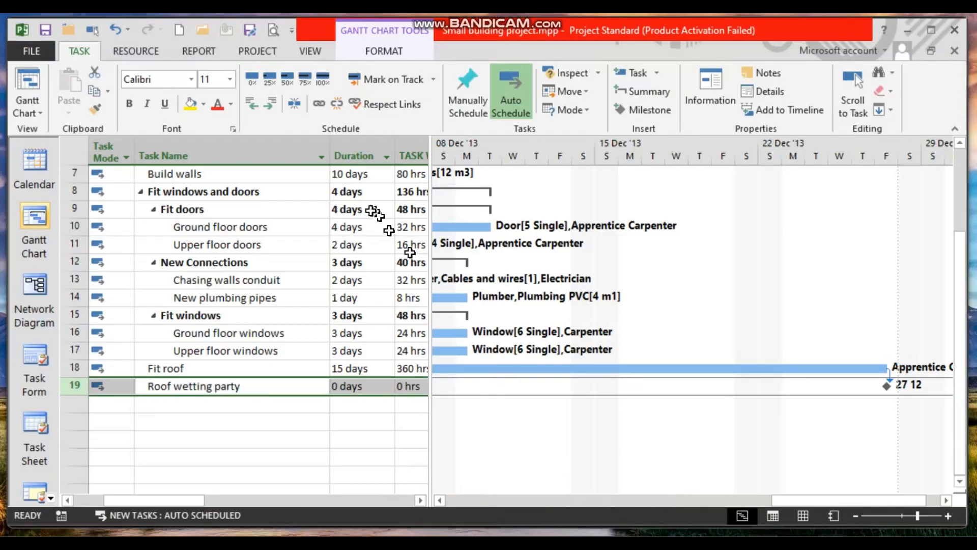
pyautogui.click(364, 50)
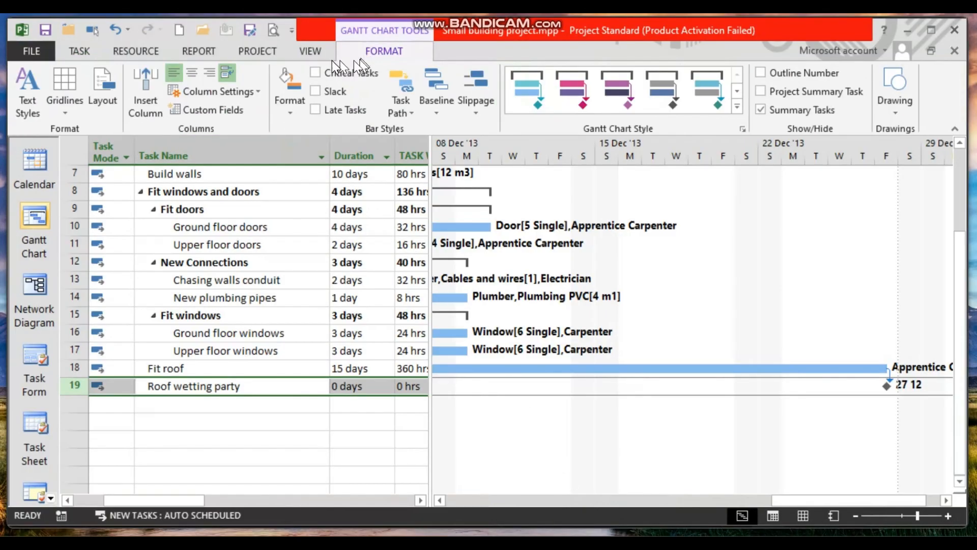
pyautogui.click(316, 72)
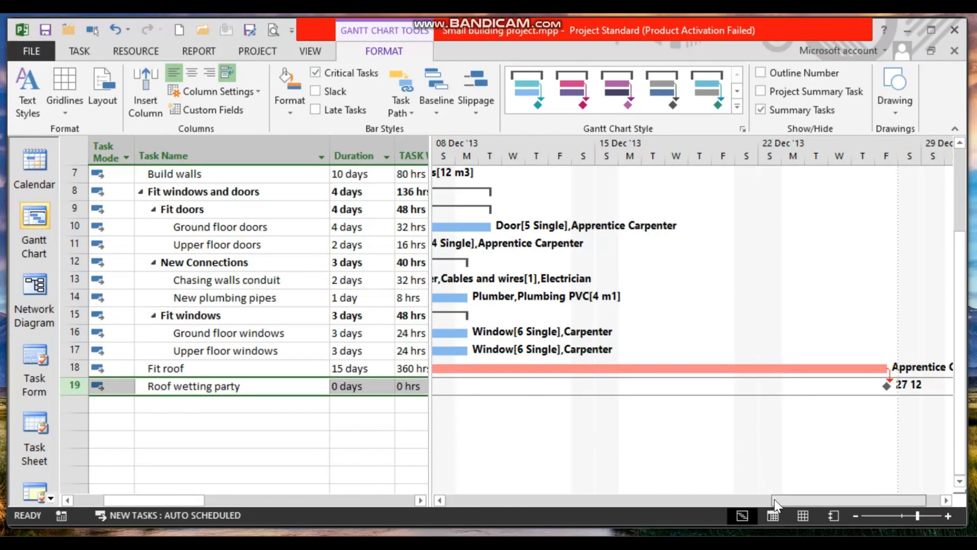
pyautogui.moveTo(774, 506); pyautogui.dragTo(605, 510)
pyautogui.scroll(2, 597, 377)
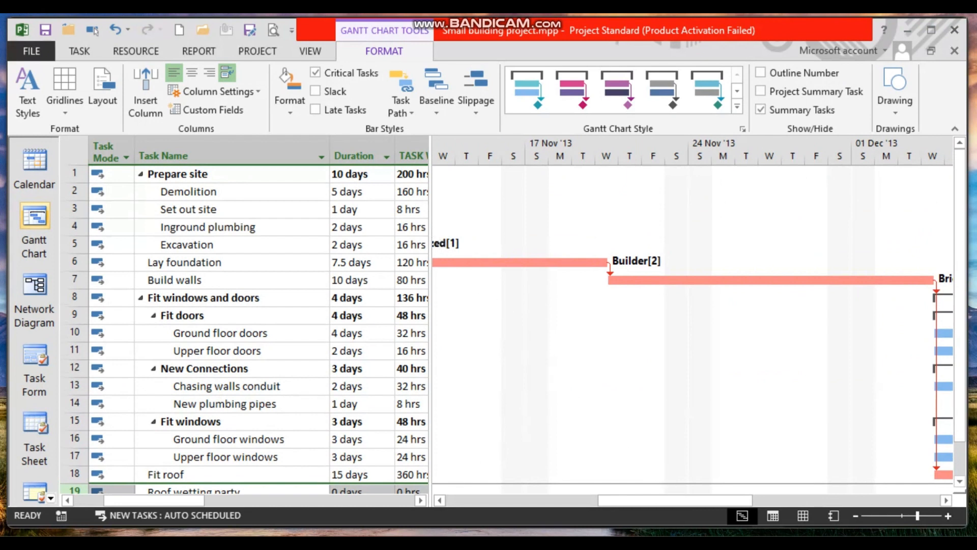
# Reread the Extra Notes column requirement in Final Assessment.docx in Word and return to the project.
pyautogui.moveTo(662, 542)
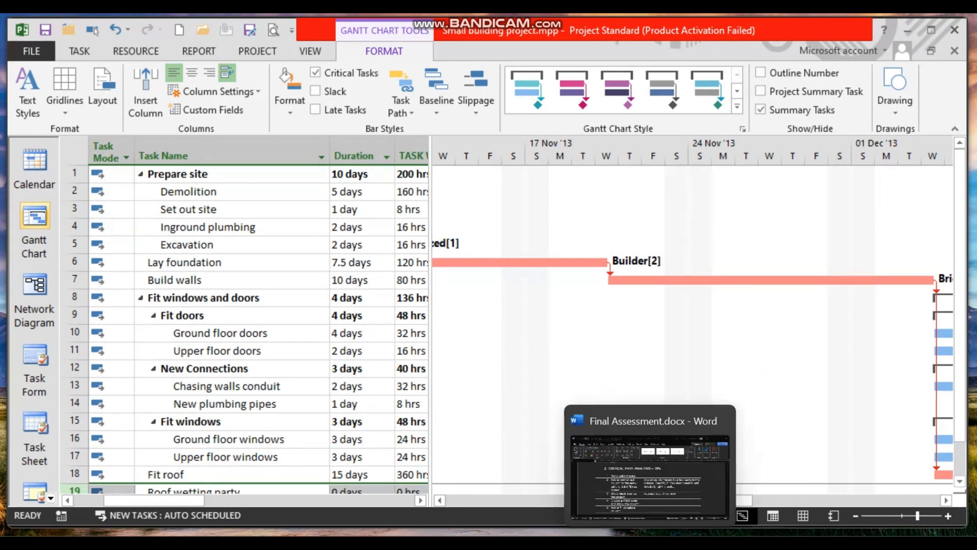
pyautogui.click(661, 542)
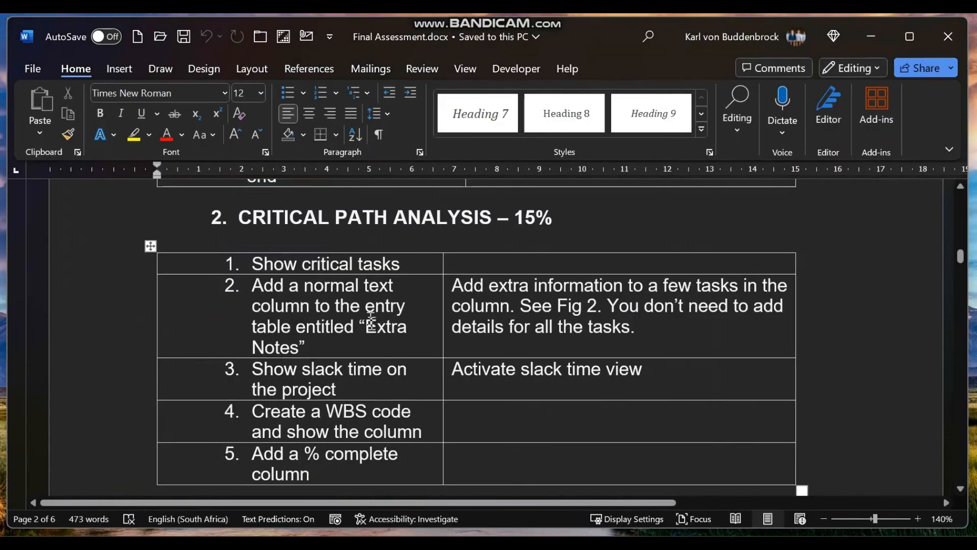
pyautogui.click(881, 38)
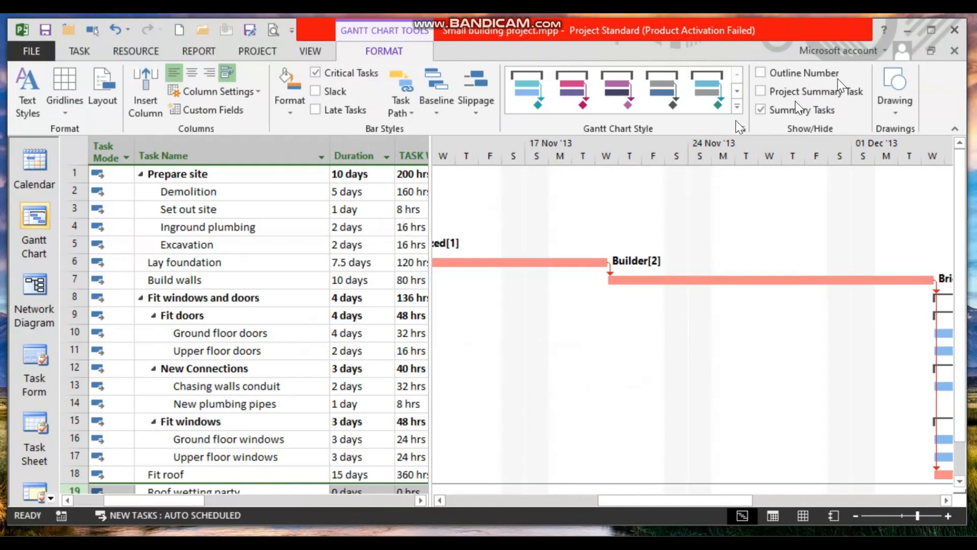
pyautogui.doubleClick(234, 194)
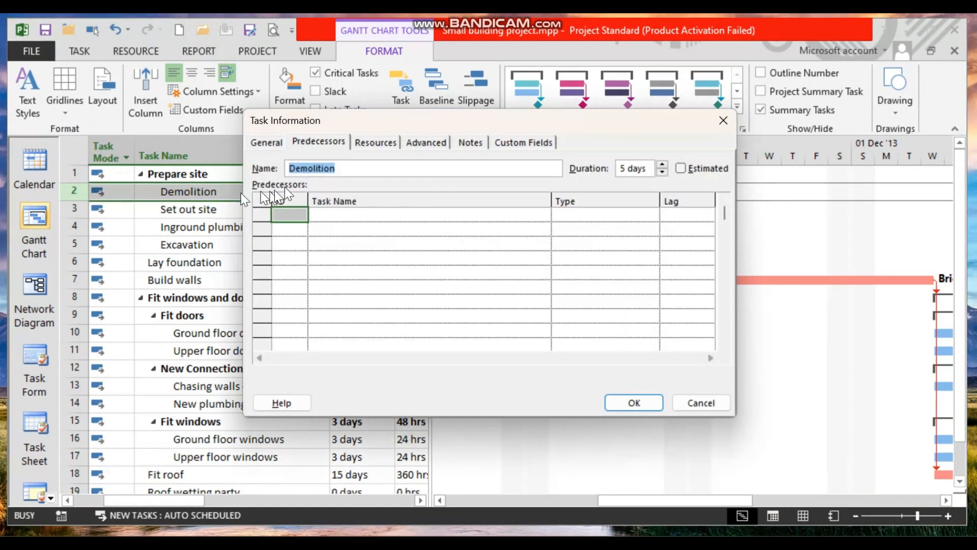
pyautogui.click(469, 142)
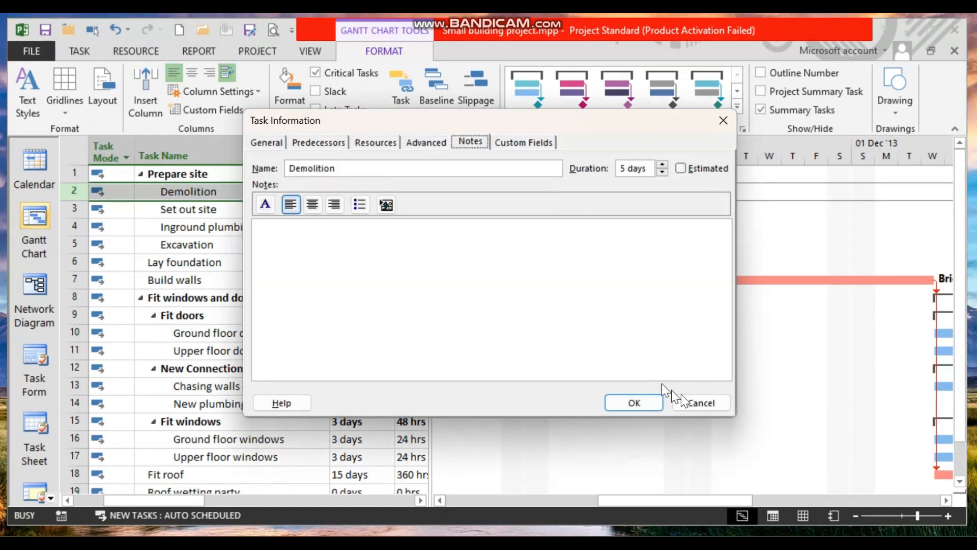
pyautogui.click(699, 402)
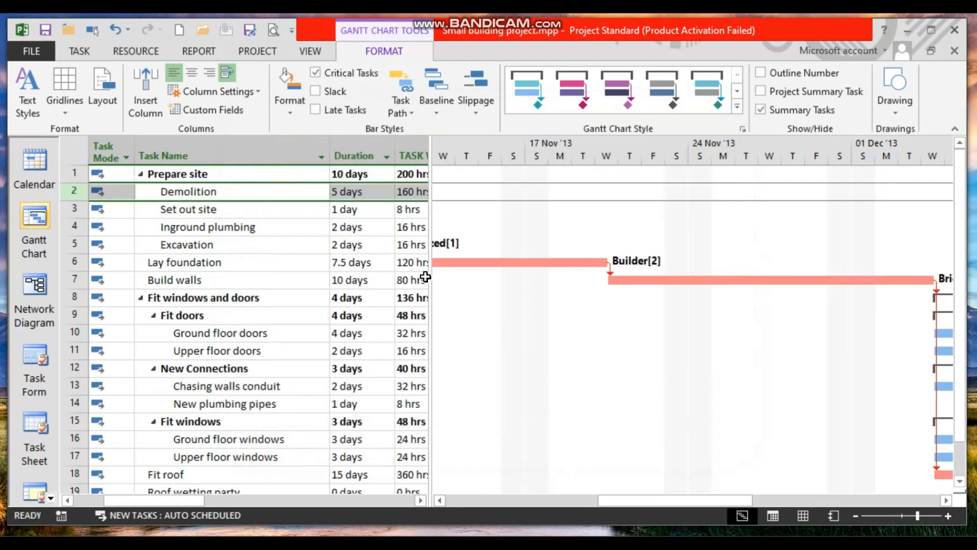
# Widen the task table over the Gantt chart and add a Text10 column after Cost.
pyautogui.moveTo(432, 269); pyautogui.dragTo(882, 261)
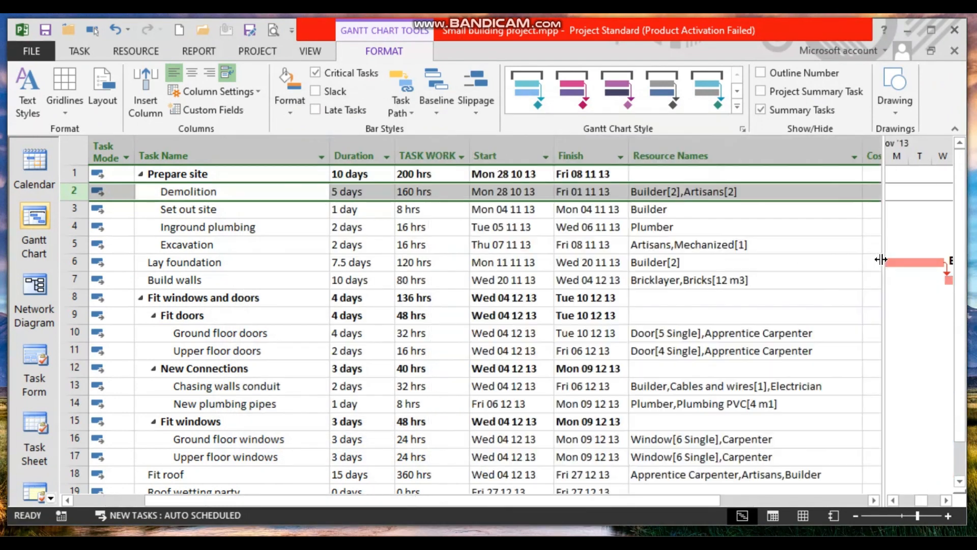
pyautogui.moveTo(549, 500); pyautogui.dragTo(823, 497)
pyautogui.click(816, 161)
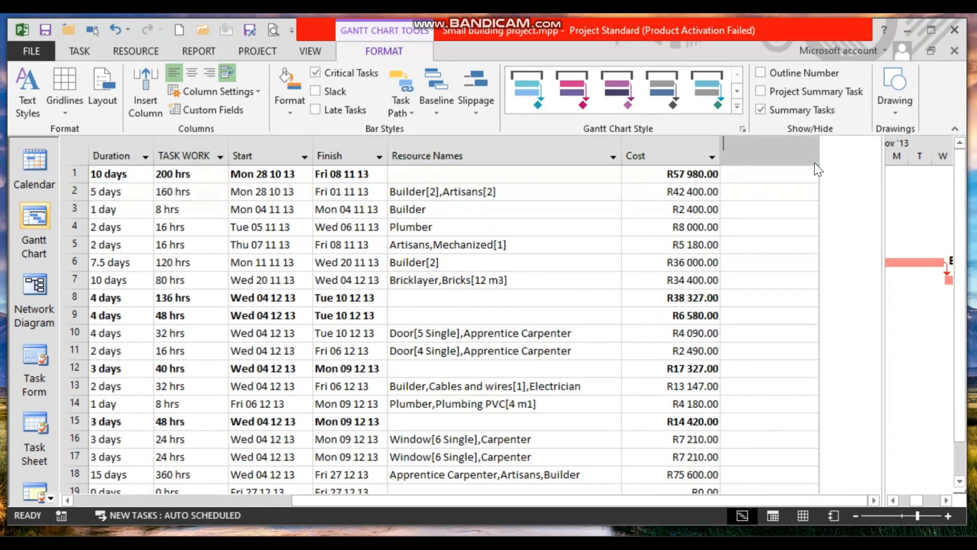
pyautogui.write('text1')
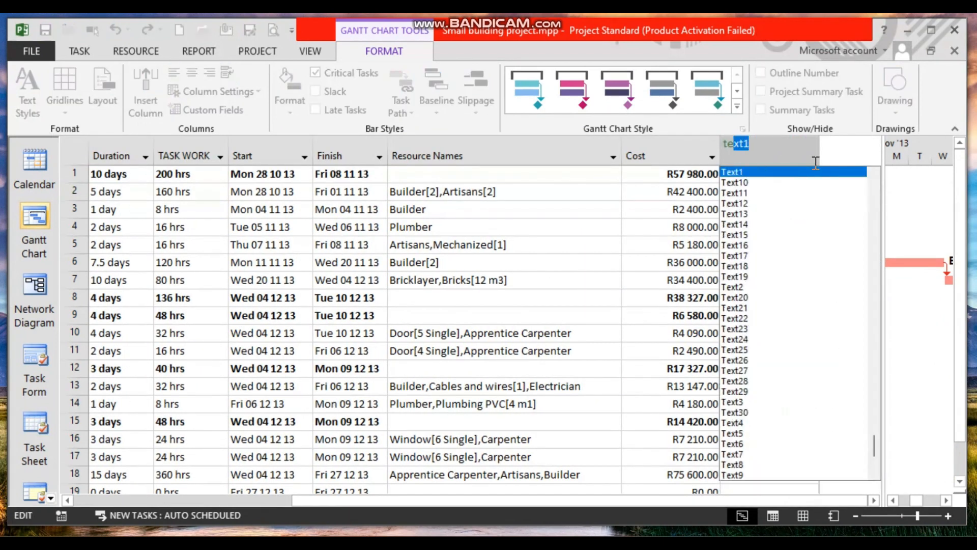
pyautogui.click(785, 181)
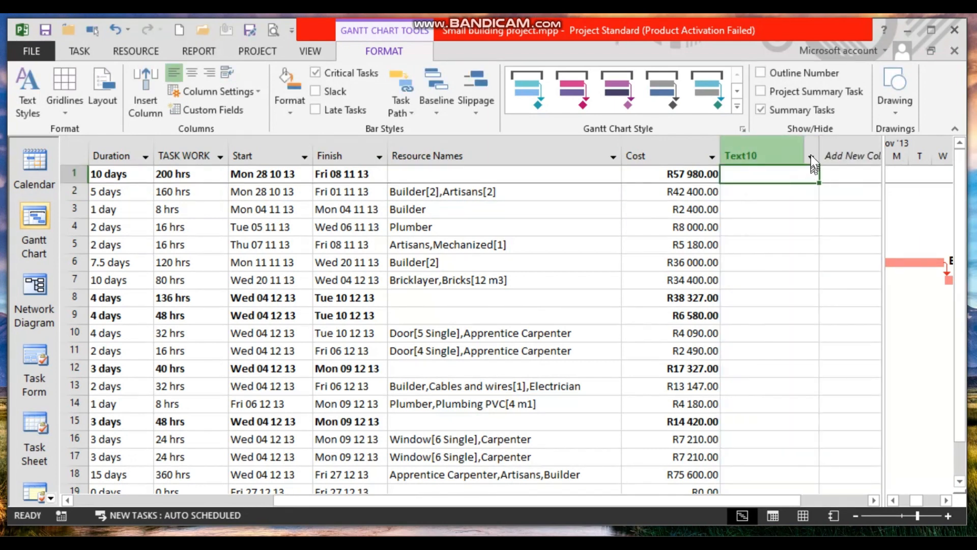
# Rename the Text10 custom field to Extra notes for the new column after Cost.
pyautogui.click(811, 156)
pyautogui.click(811, 156)
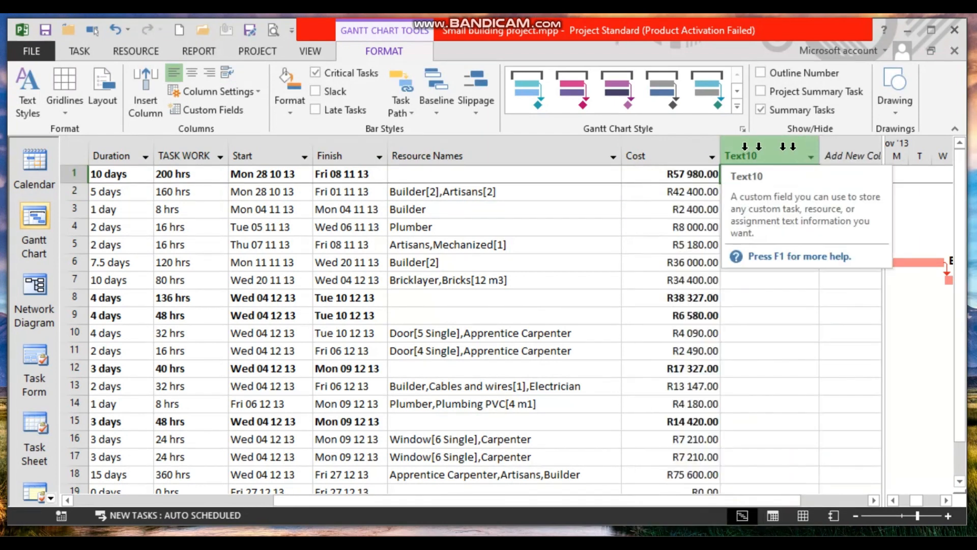
pyautogui.rightClick(771, 157)
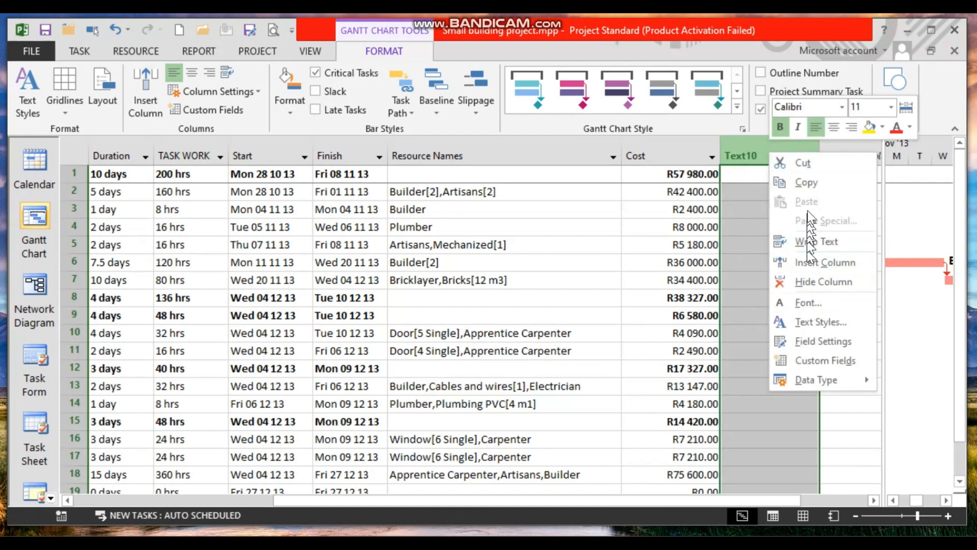
pyautogui.click(825, 362)
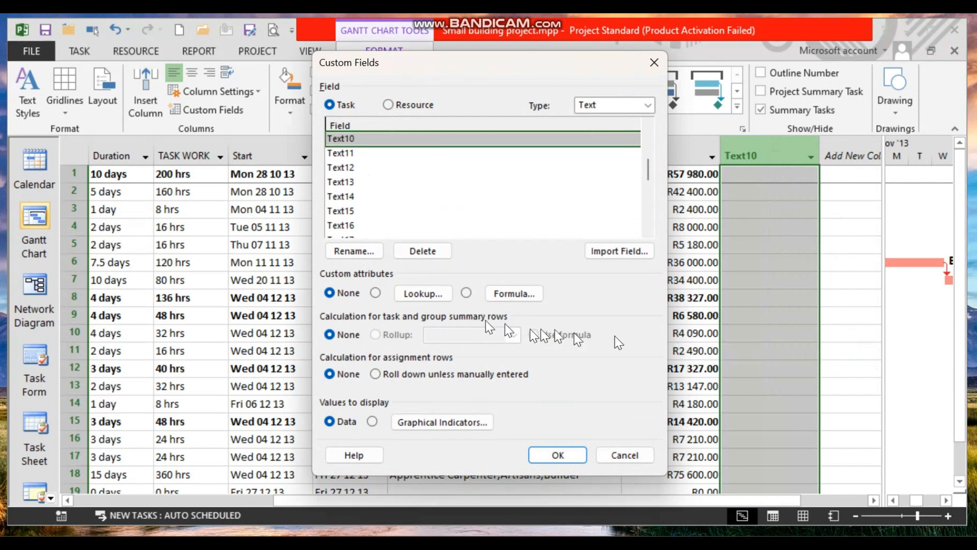
pyautogui.click(364, 251)
pyautogui.write('Extra notes')
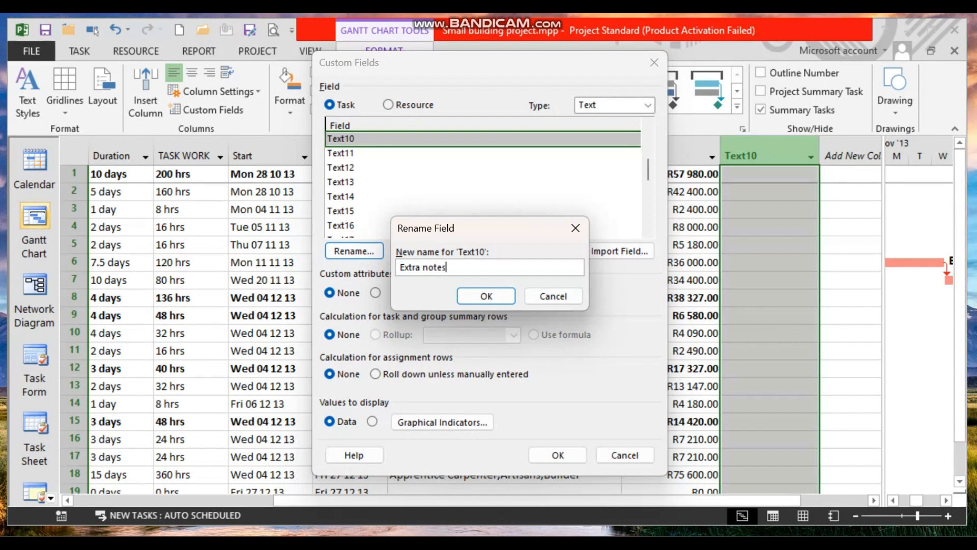
pyautogui.click(485, 295)
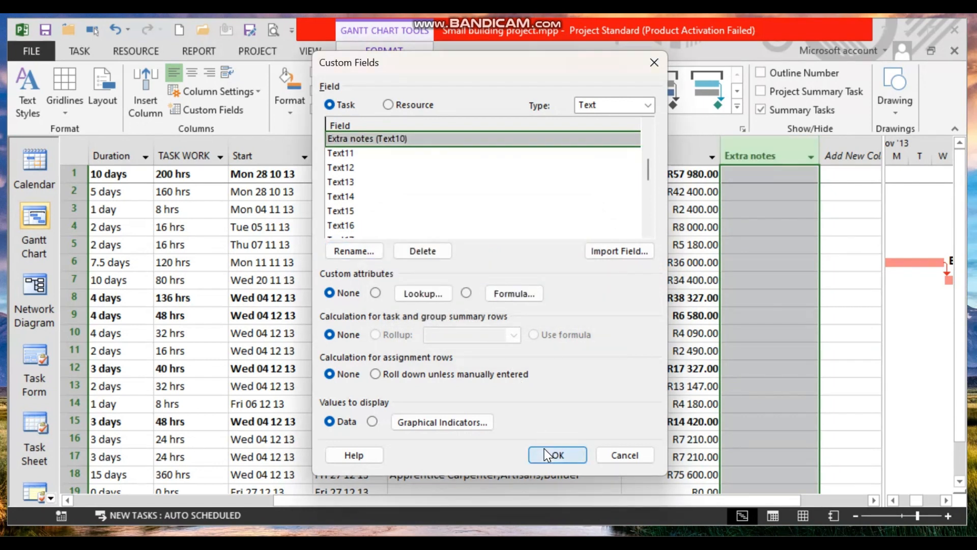
pyautogui.click(556, 453)
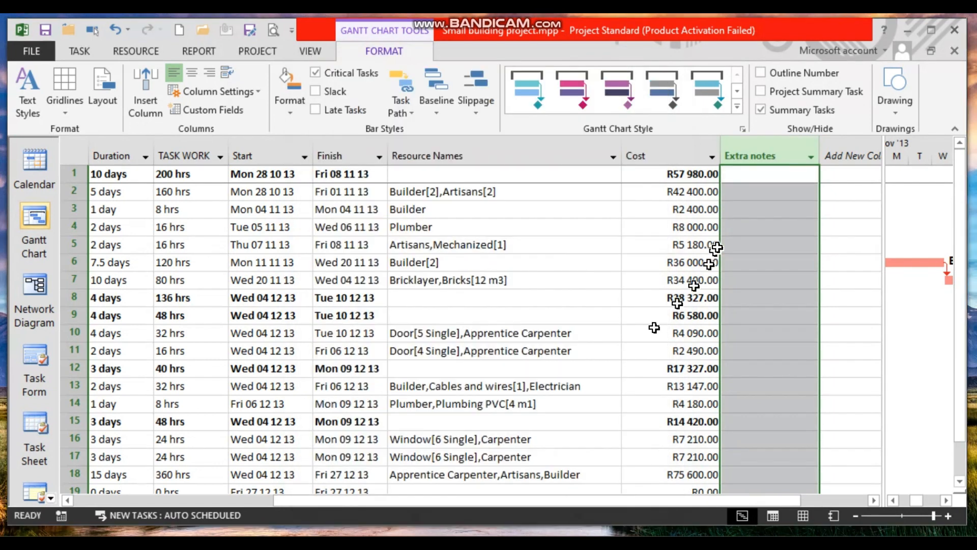
# Enter "Note supplier" as the Extra notes text for the Demolition task.
pyautogui.click(758, 197)
pyautogui.write('Note supplier')
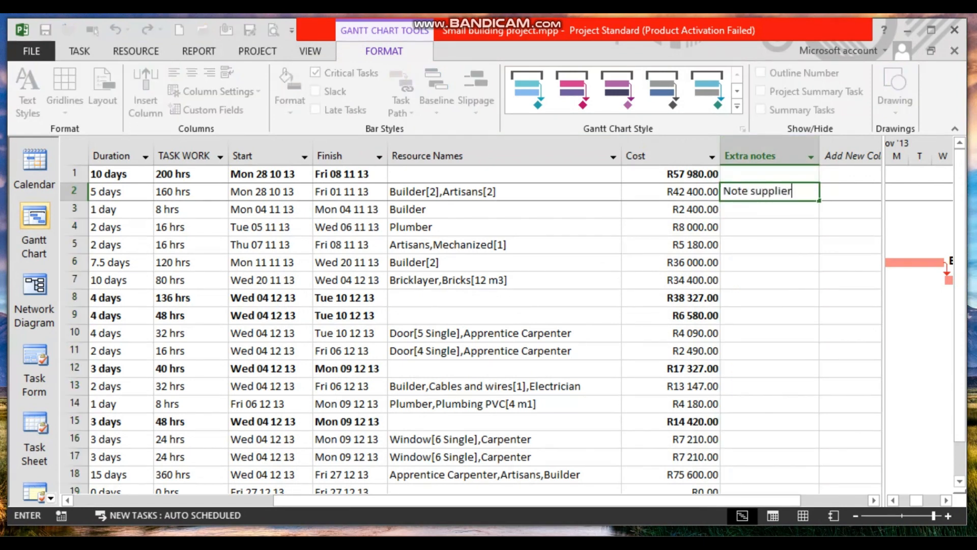
pyautogui.press('Return')
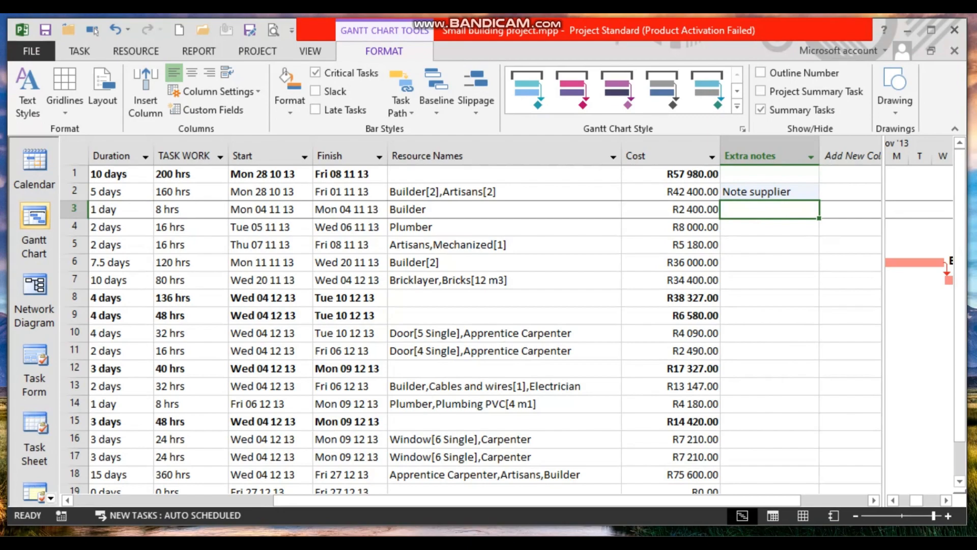
# Check the slack time requirement in Final Assessment.docx in Word, return to the project and show slack on the Gantt chart.
pyautogui.click(652, 545)
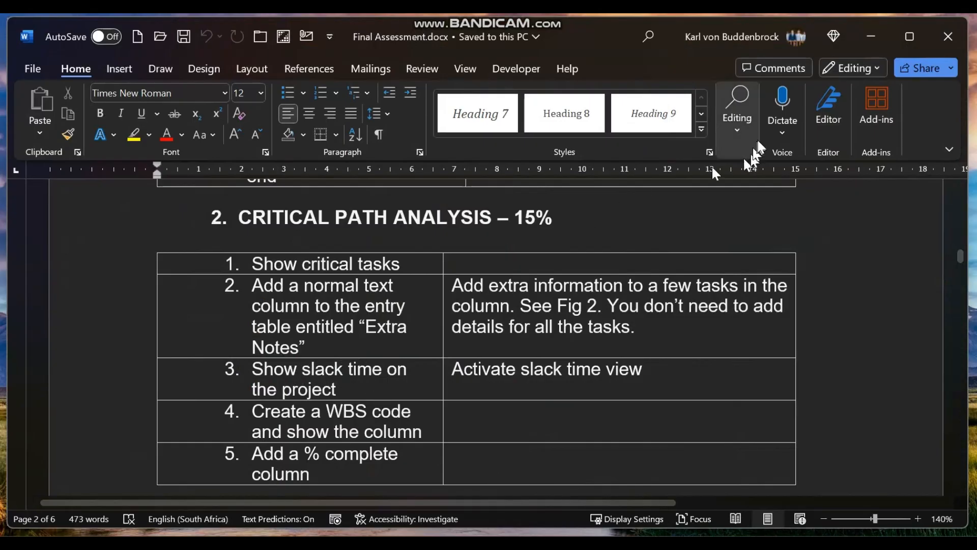
pyautogui.click(871, 37)
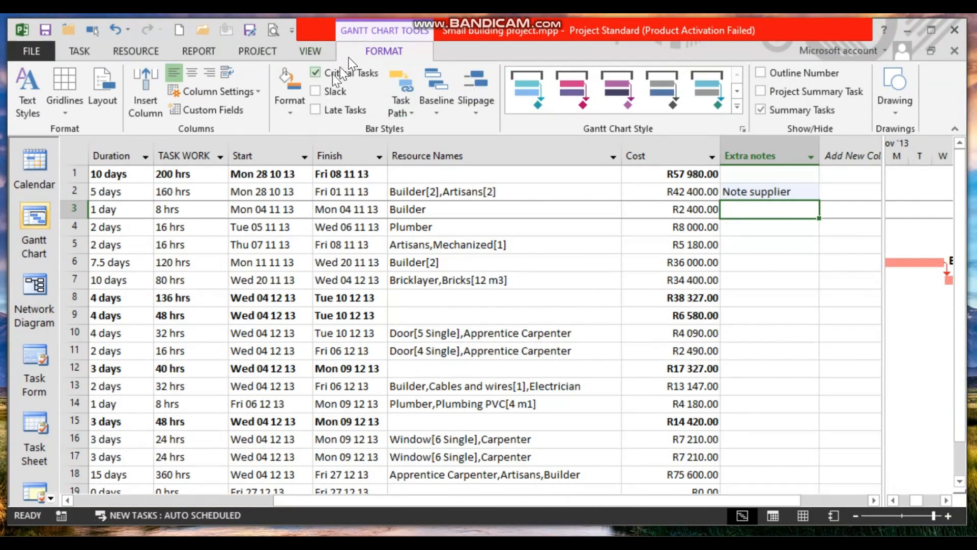
pyautogui.click(316, 91)
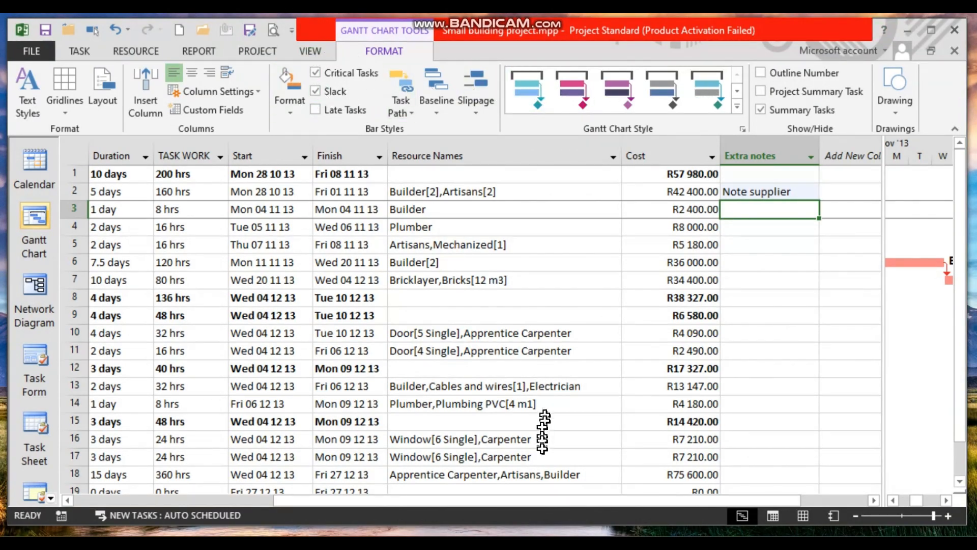
# Widen the Gantt chart area over the task table and examine the slack lines of the December 2013 tasks.
pyautogui.moveTo(543, 504); pyautogui.dragTo(682, 494)
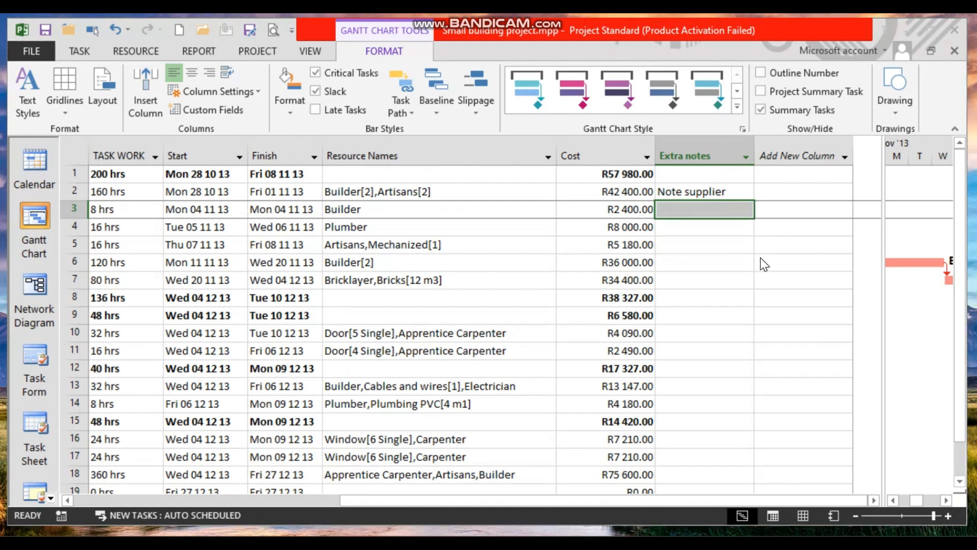
pyautogui.click(882, 292)
pyautogui.moveTo(883, 282); pyautogui.dragTo(416, 408)
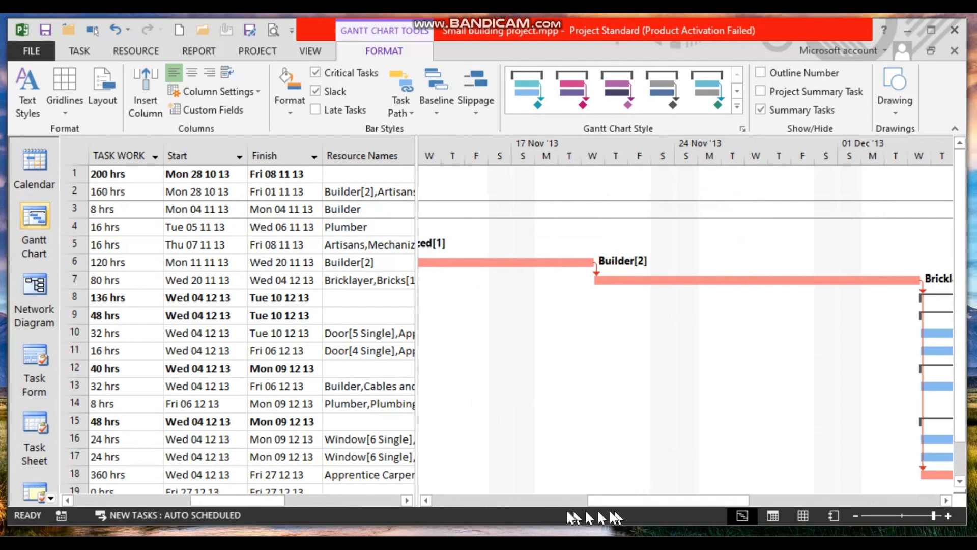
pyautogui.moveTo(591, 501); pyautogui.dragTo(756, 481)
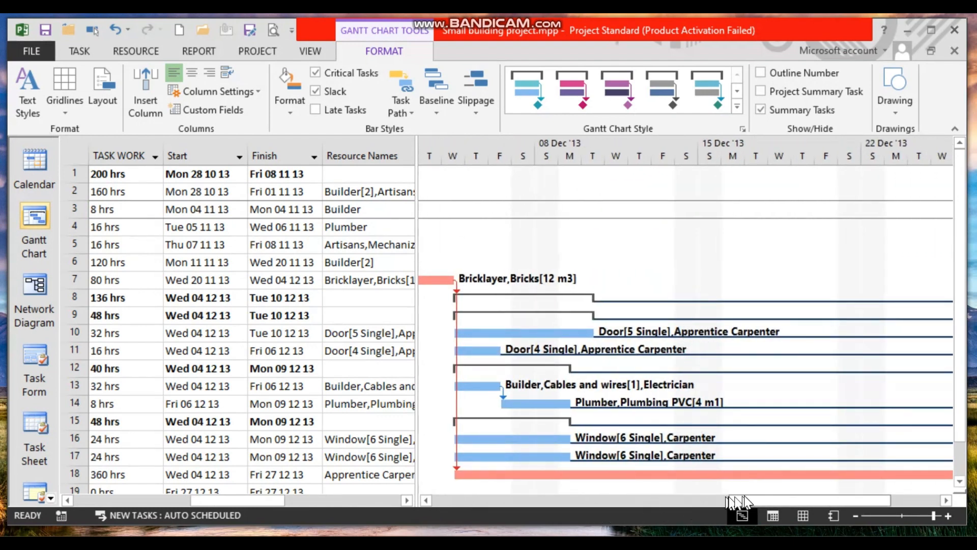
pyautogui.moveTo(746, 499); pyautogui.dragTo(700, 489)
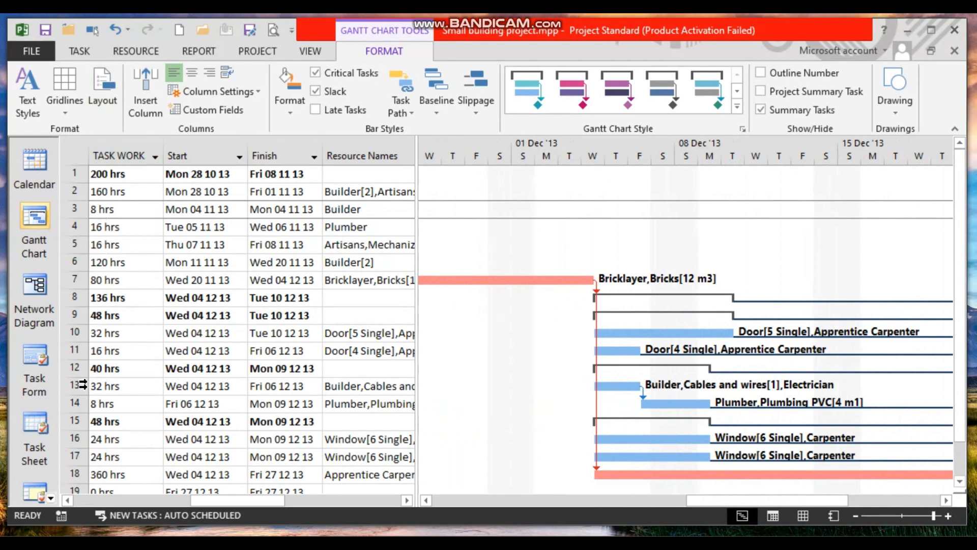
# Apply the Detail Gantt view to the project from the full list of views.
pyautogui.click(51, 497)
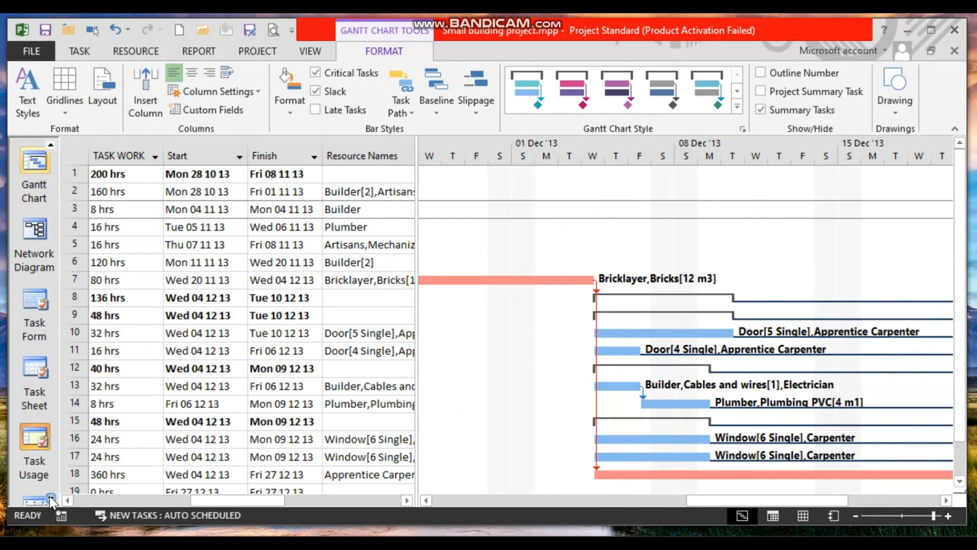
pyautogui.click(50, 497)
pyautogui.click(50, 498)
pyautogui.click(51, 498)
pyautogui.click(50, 498)
pyautogui.click(50, 498)
pyautogui.click(51, 498)
pyautogui.click(50, 497)
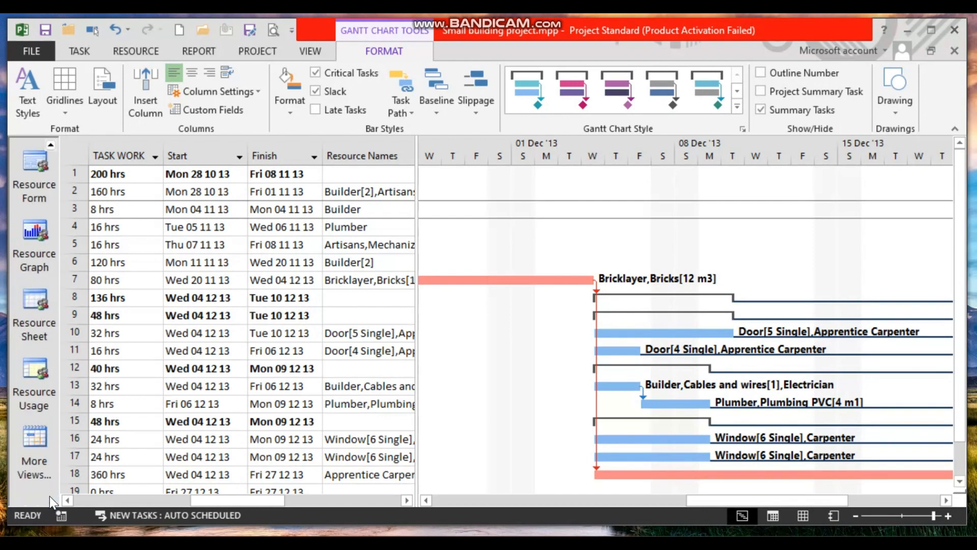
pyautogui.click(40, 454)
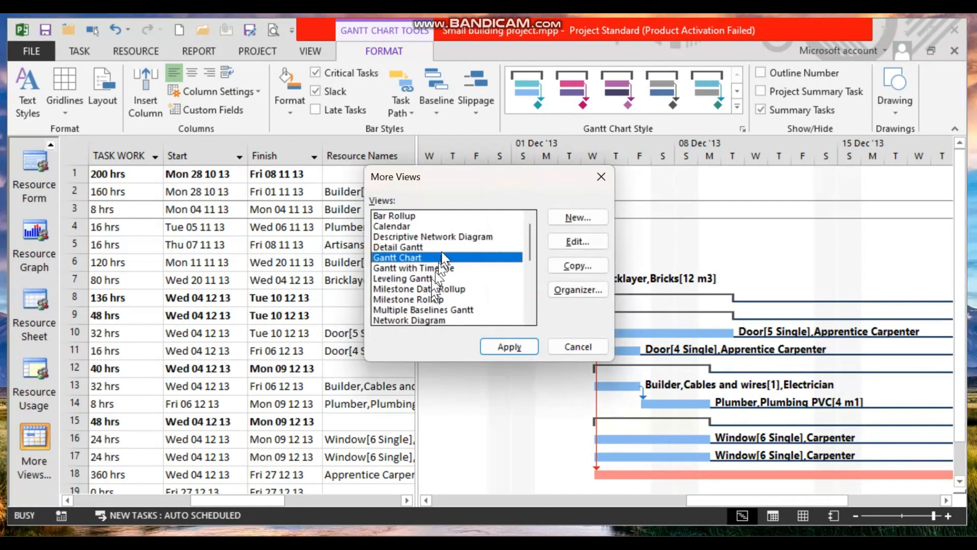
pyautogui.click(441, 247)
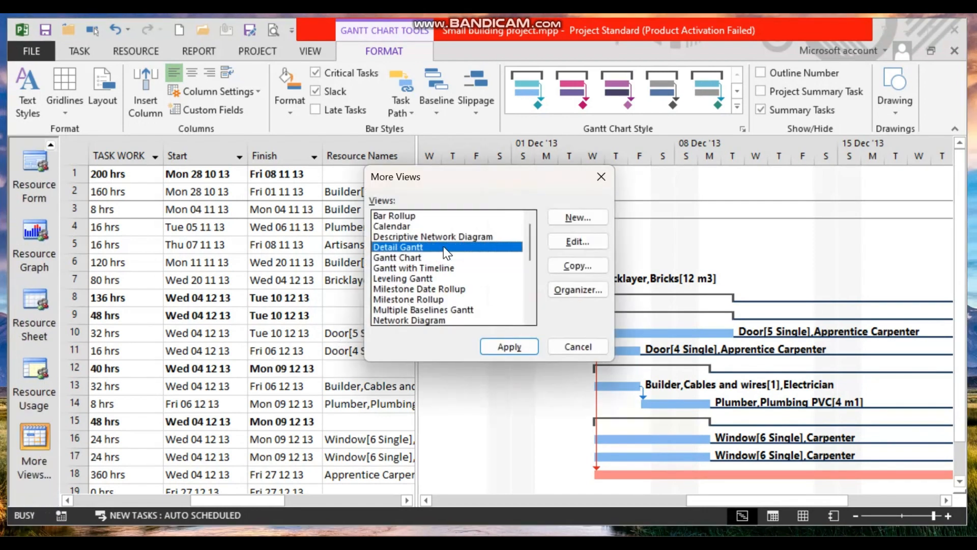
pyautogui.click(507, 347)
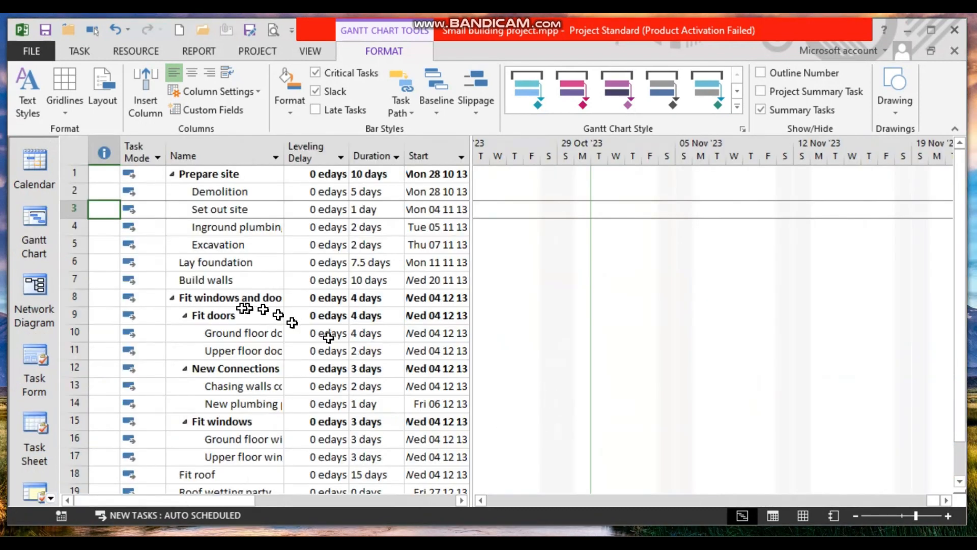
# Bring the Ground floor doors bar into view in the Detail Gantt and examine the slack durations at the line ends.
pyautogui.click(243, 333)
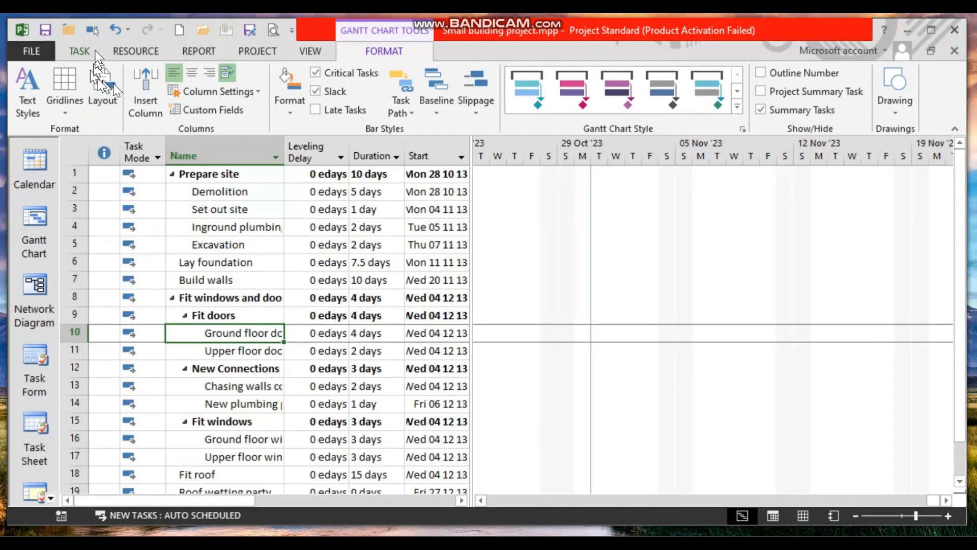
pyautogui.click(87, 50)
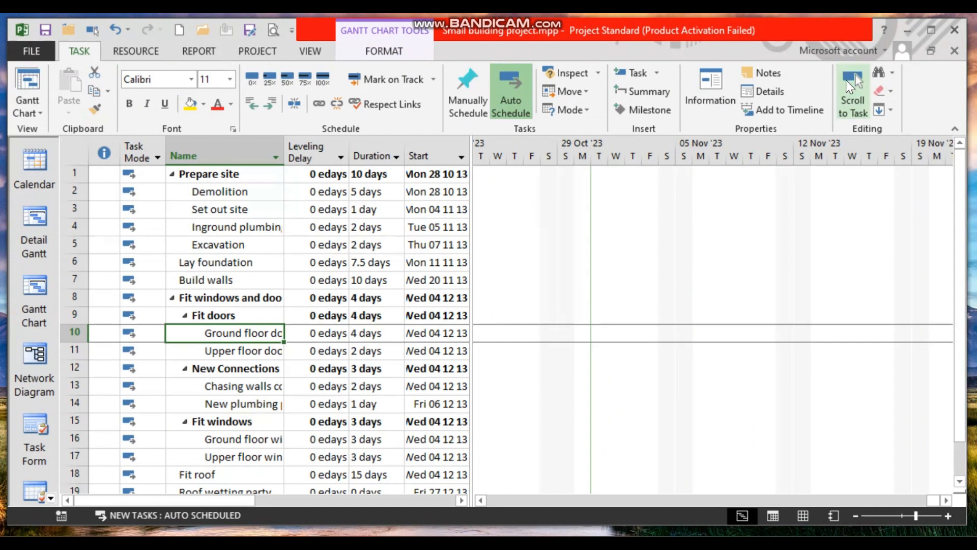
pyautogui.click(846, 81)
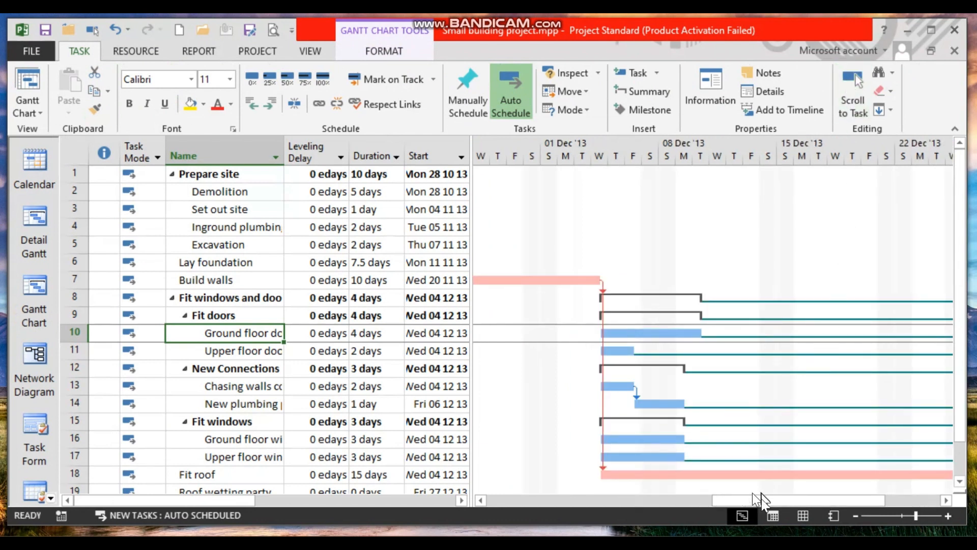
pyautogui.moveTo(754, 499); pyautogui.dragTo(947, 481)
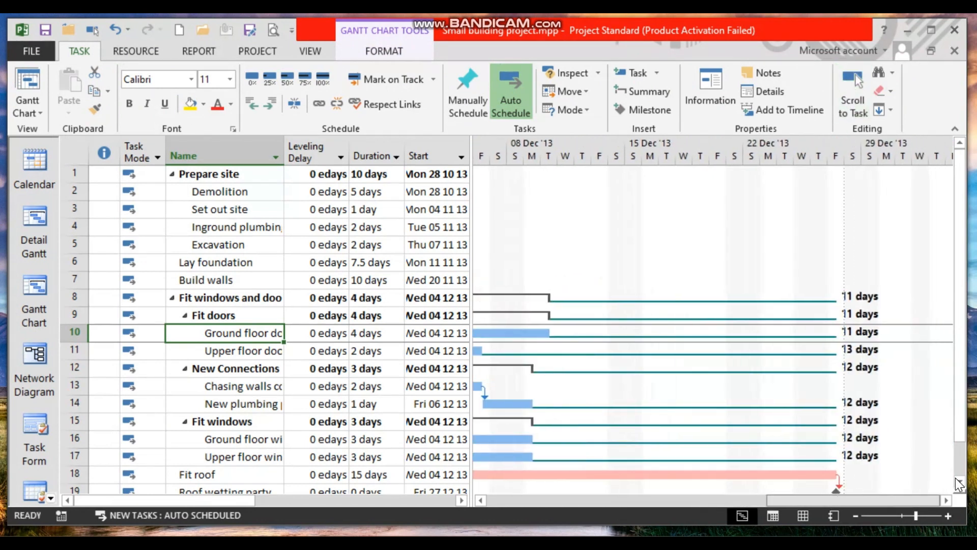
# Return to the Gantt Chart view and reread the WBS code and % complete requirements in Final Assessment.docx in Word.
pyautogui.click(39, 287)
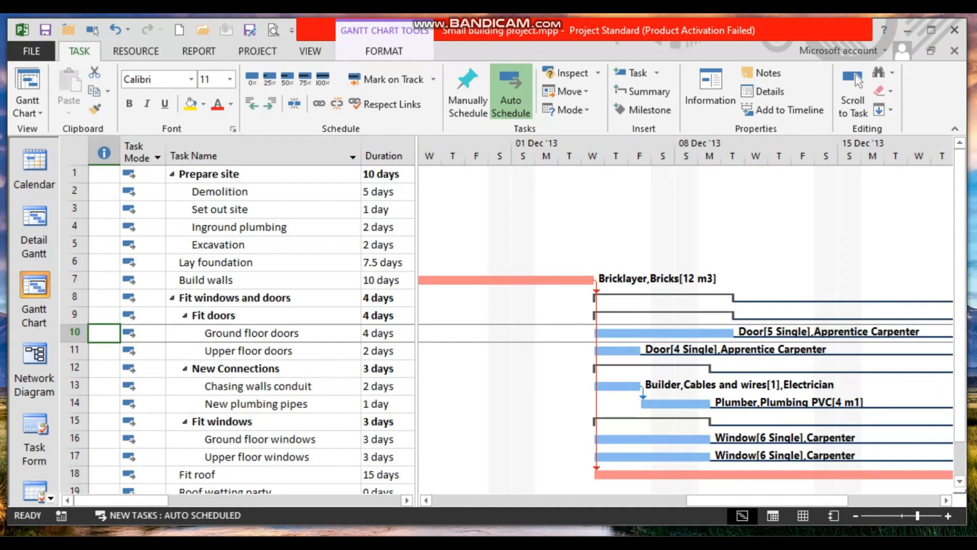
pyautogui.moveTo(650, 546)
pyautogui.click(650, 545)
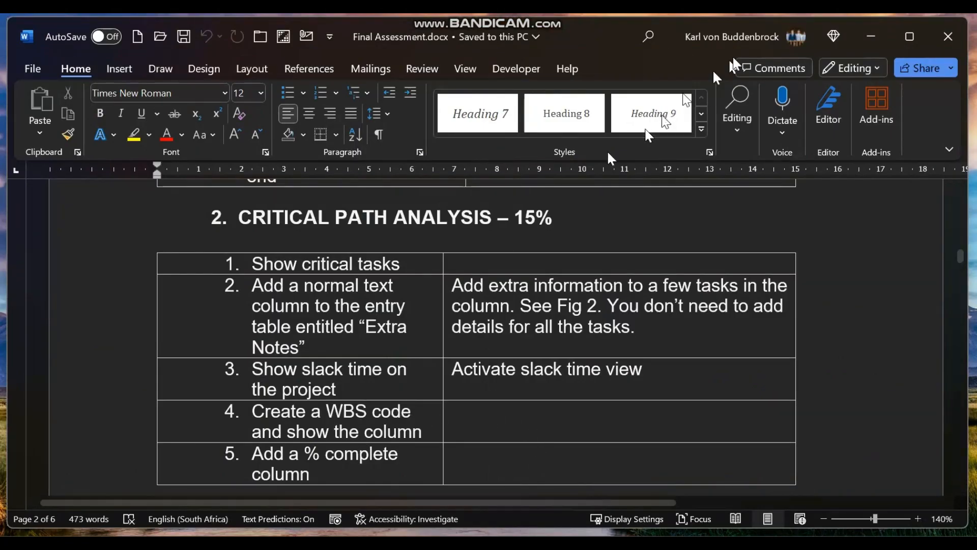
pyautogui.click(862, 35)
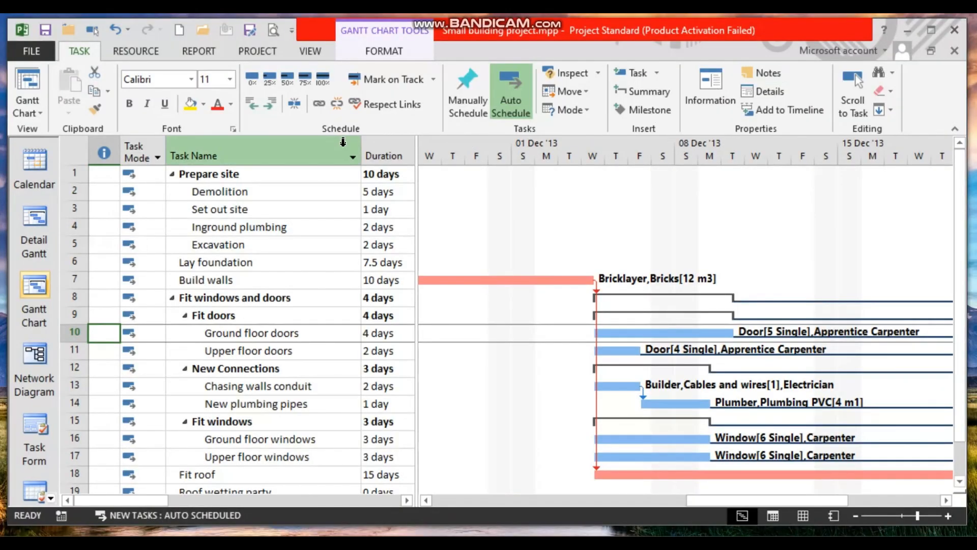
# Insert a % Complete column between the Task Name and Duration columns.
pyautogui.click(381, 154)
pyautogui.rightClick(382, 156)
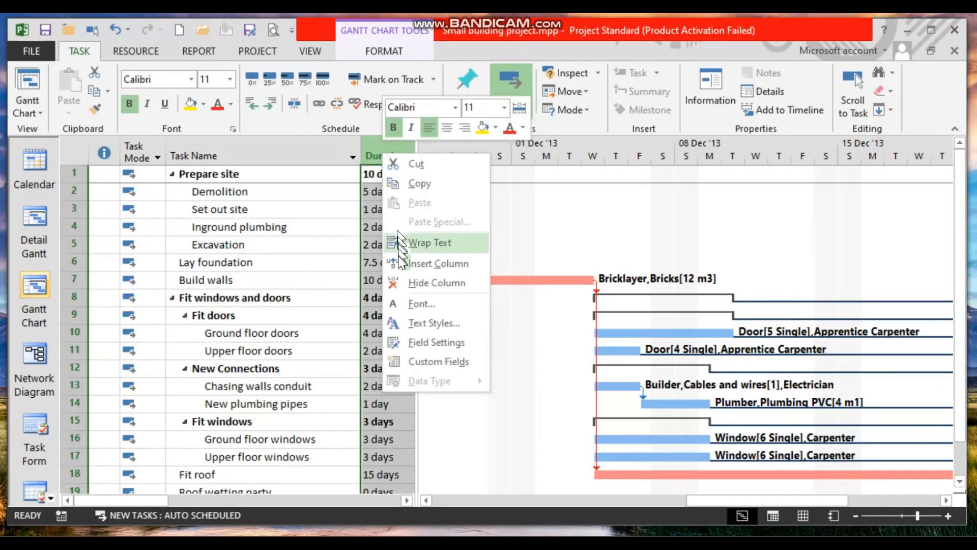
pyautogui.click(438, 264)
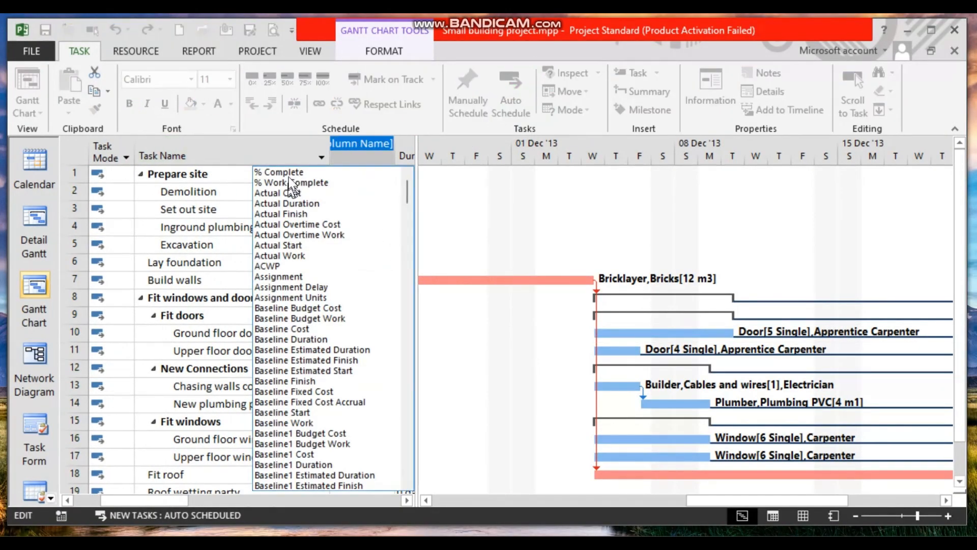
pyautogui.click(288, 173)
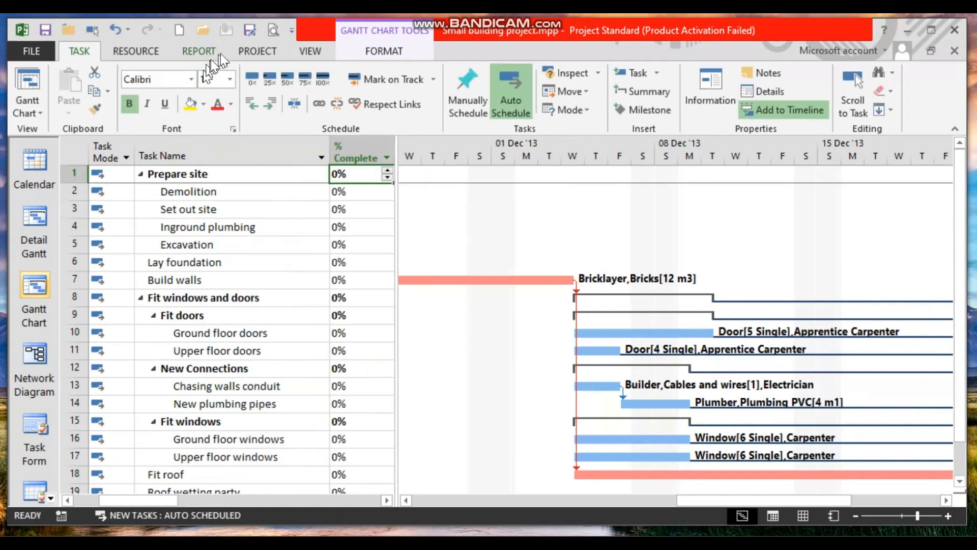
pyautogui.click(255, 38)
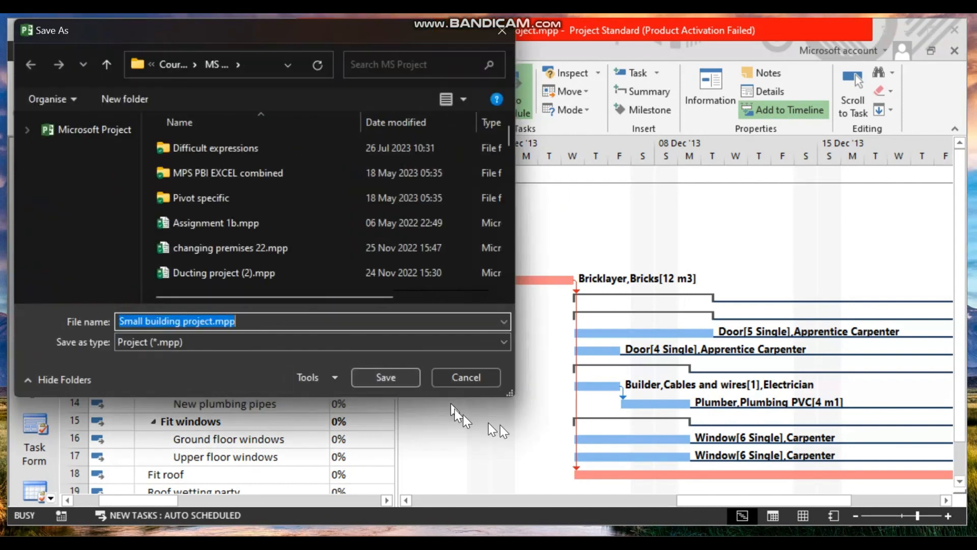
pyautogui.click(466, 377)
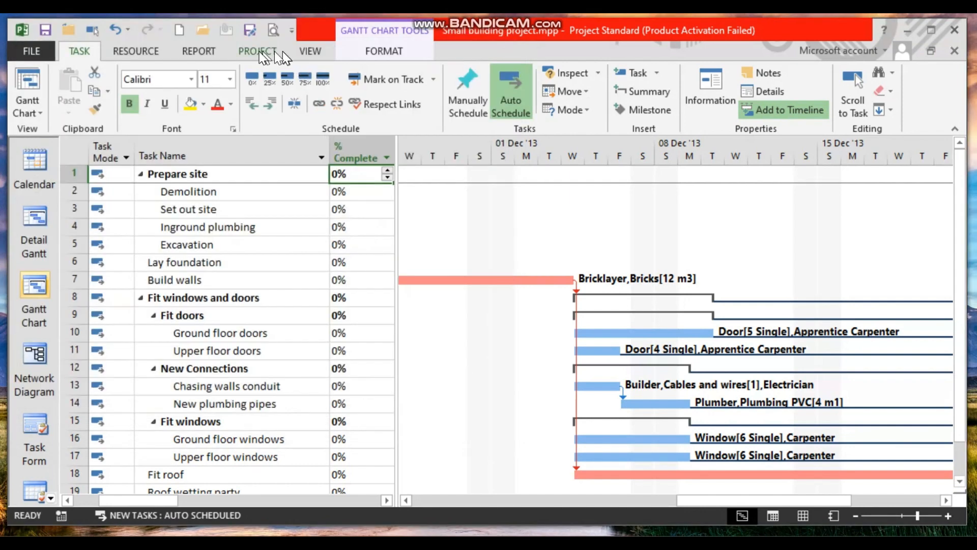
# Define a WBS code with the project prefix SB followed by a space and Numbers (ordered) as the level 1 sequence.
pyautogui.click(270, 51)
pyautogui.click(322, 109)
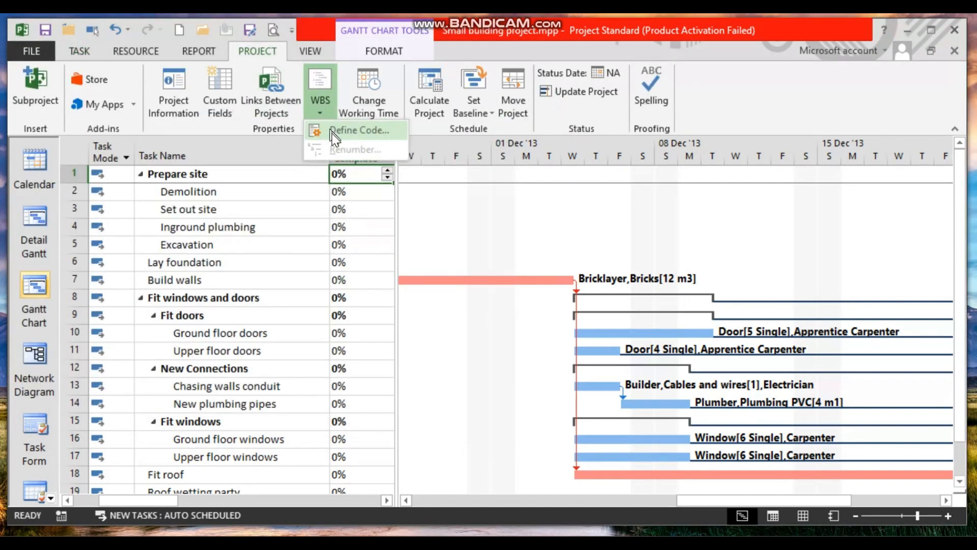
pyautogui.click(331, 131)
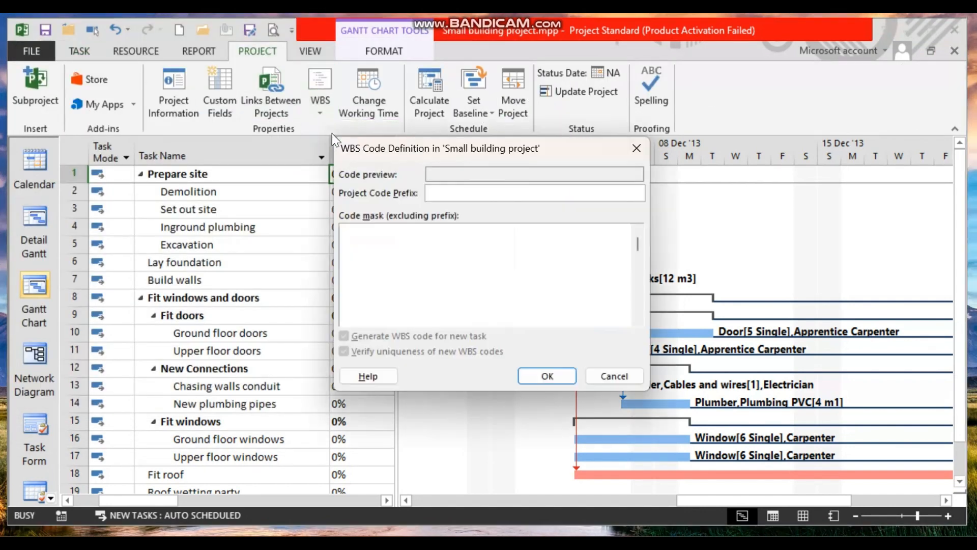
pyautogui.click(452, 188)
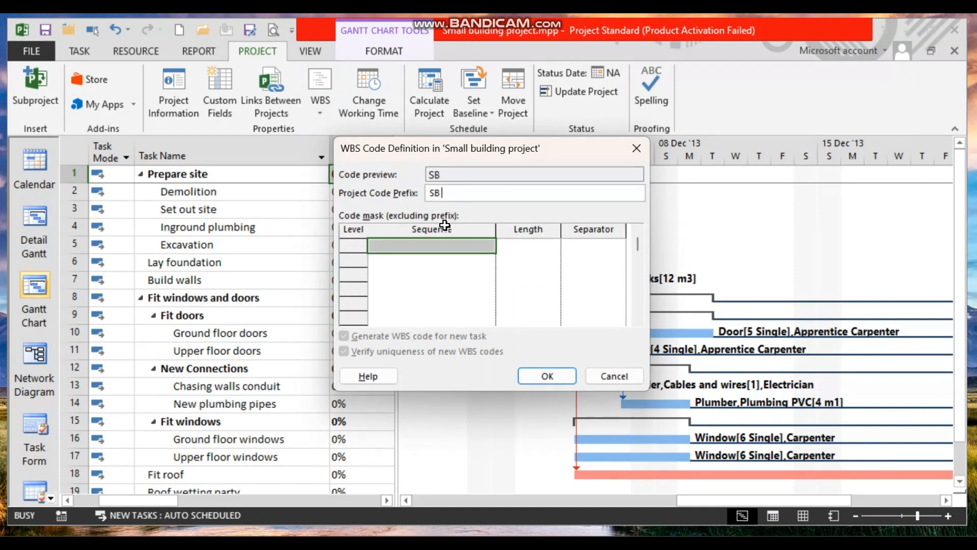
pyautogui.click(438, 247)
pyautogui.click(491, 248)
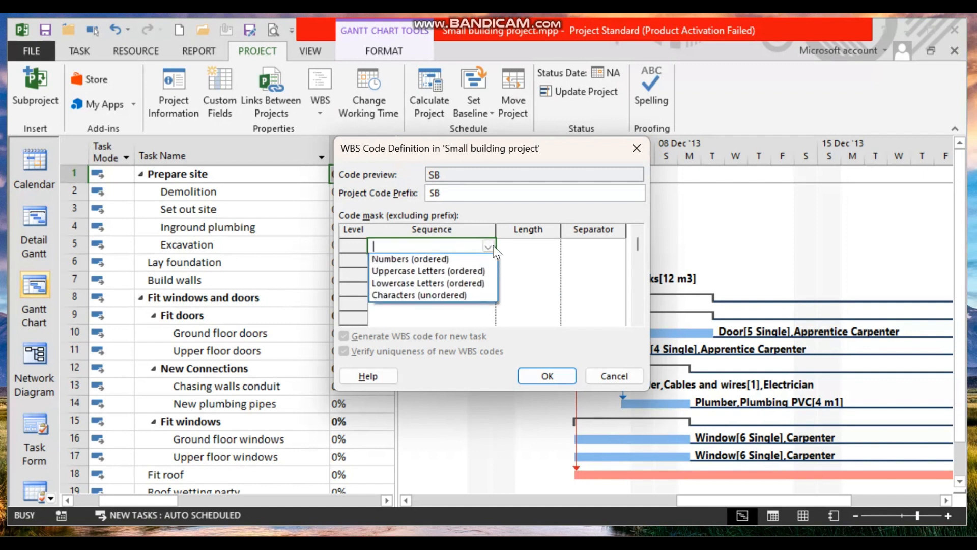
pyautogui.click(467, 259)
# Add levels 2 and 3 to the WBS code mask as Numbers (ordered) and apply the code definition.
pyautogui.click(468, 260)
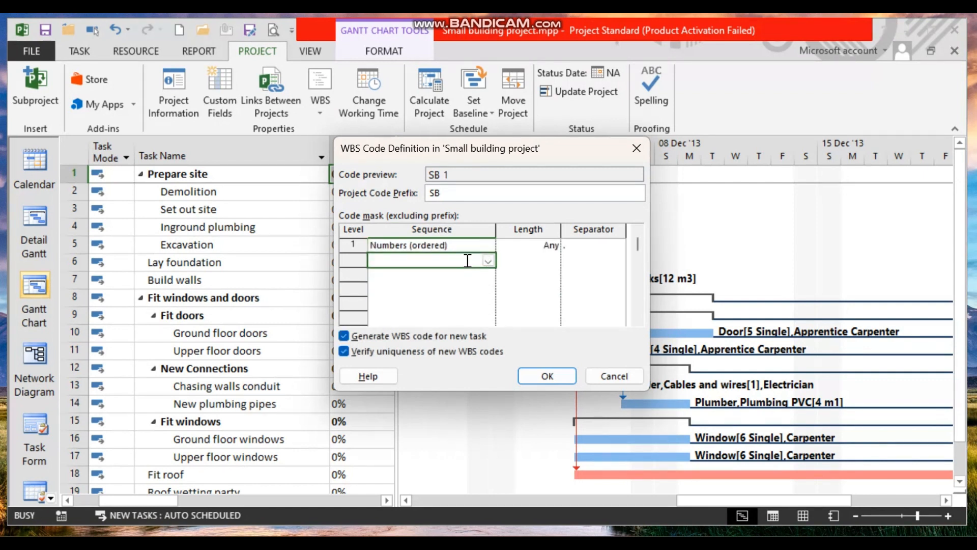
pyautogui.click(493, 252)
pyautogui.click(482, 259)
pyautogui.click(494, 250)
pyautogui.click(489, 261)
pyautogui.click(489, 261)
pyautogui.click(453, 270)
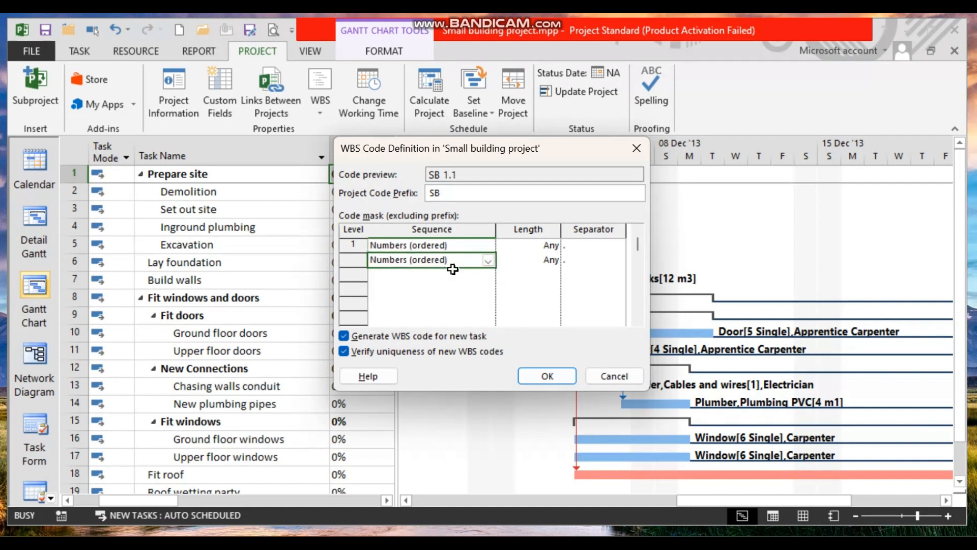
pyautogui.click(433, 273)
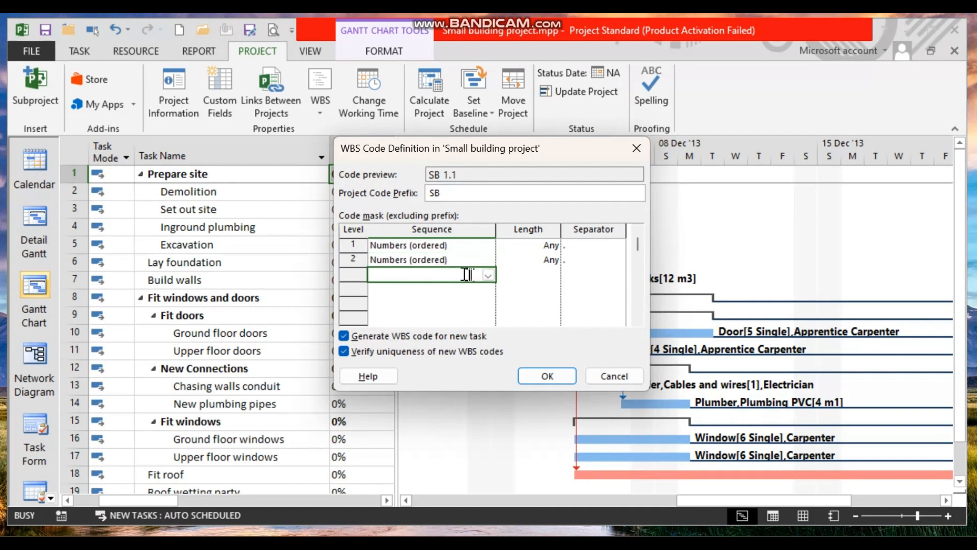
pyautogui.click(489, 276)
pyautogui.click(440, 286)
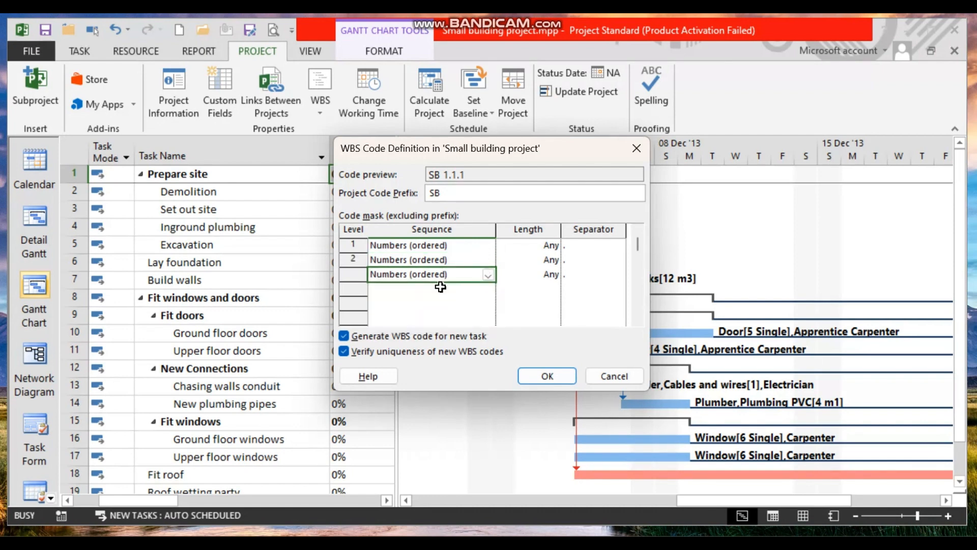
pyautogui.click(546, 375)
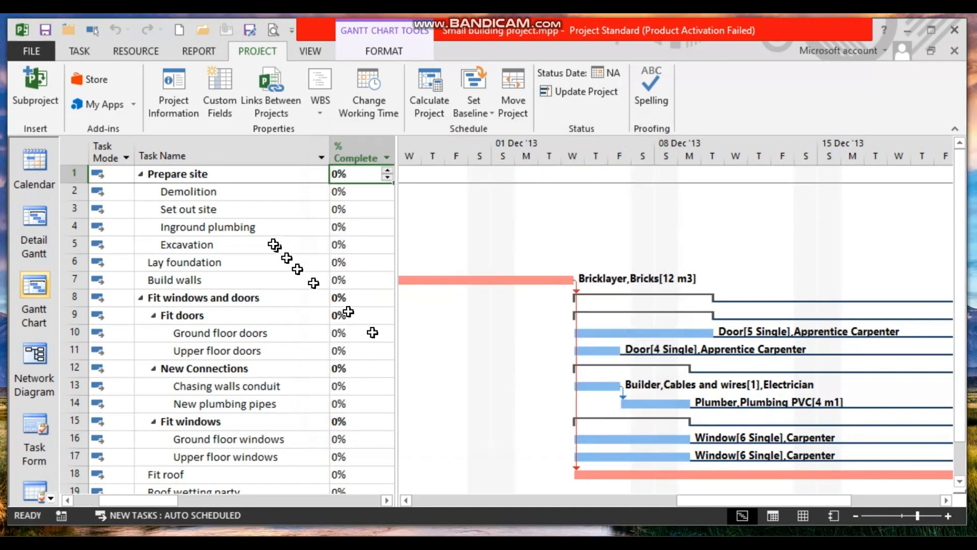
# Insert a WBS column between the Task Mode and Task Name columns.
pyautogui.click(184, 148)
pyautogui.rightClick(182, 145)
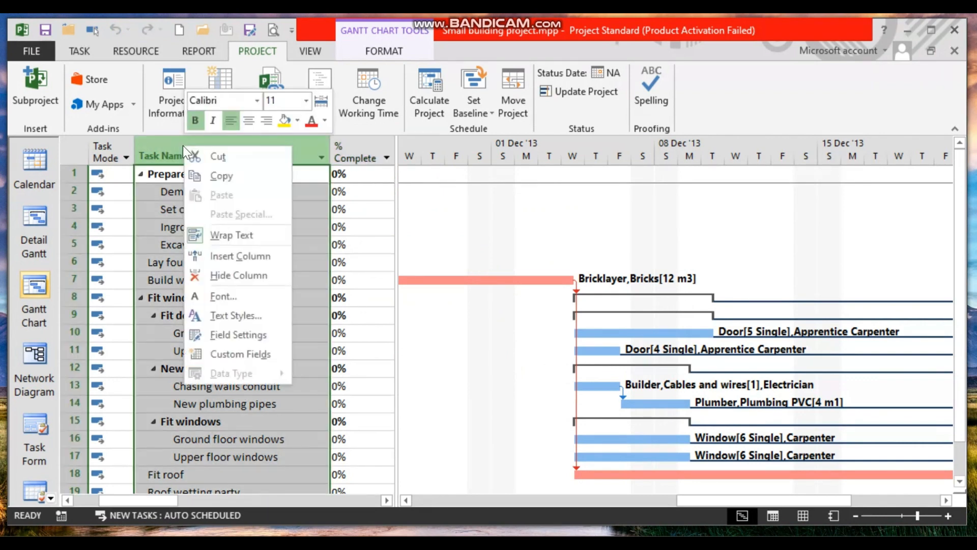
pyautogui.click(231, 256)
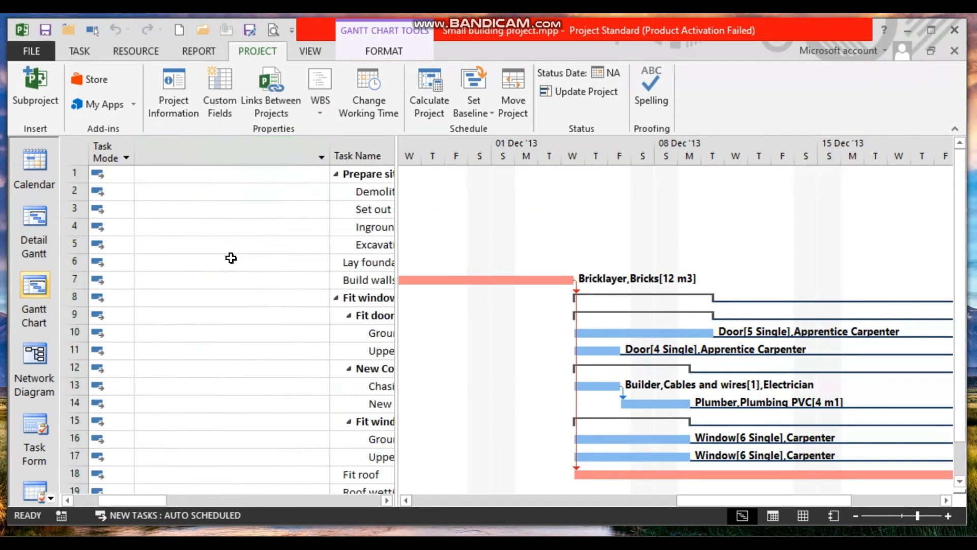
pyautogui.write('wbs')
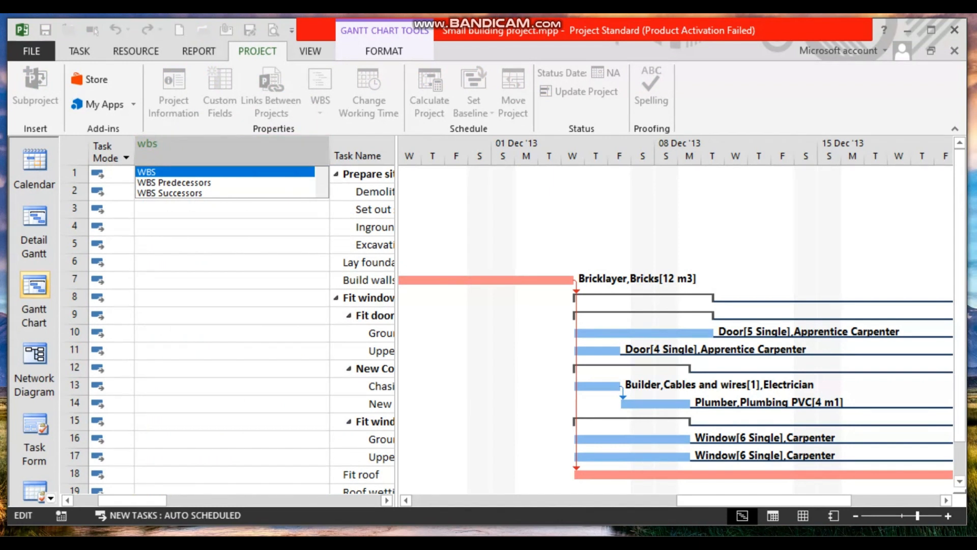
pyautogui.press('Return')
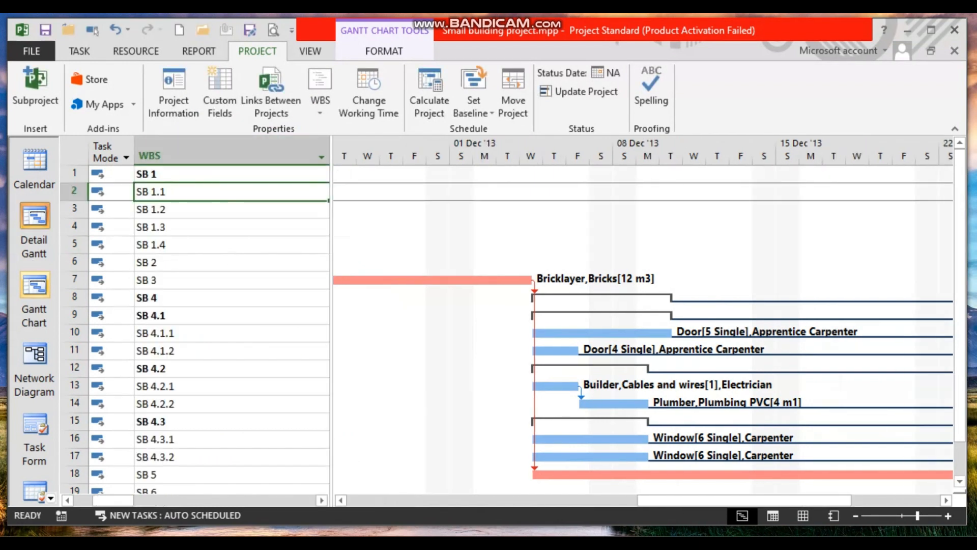